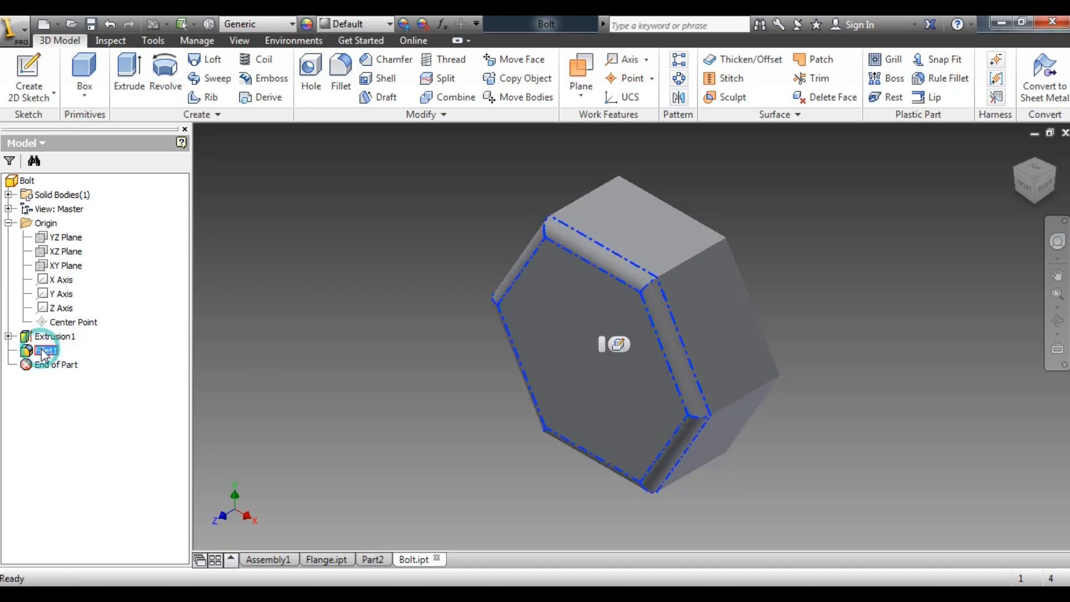
Delete the fillet feature from the hexagonal bolt head
left_click(73, 371)
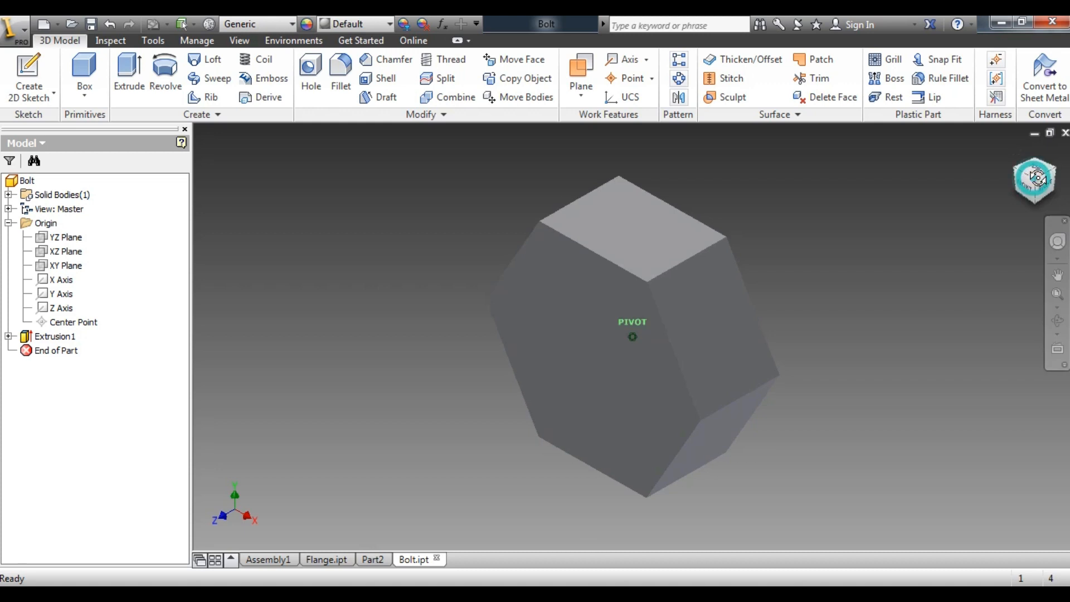
Compare the origin planes against the bolt head and create a new 2D sketch on the XZ plane
left_click(67, 238)
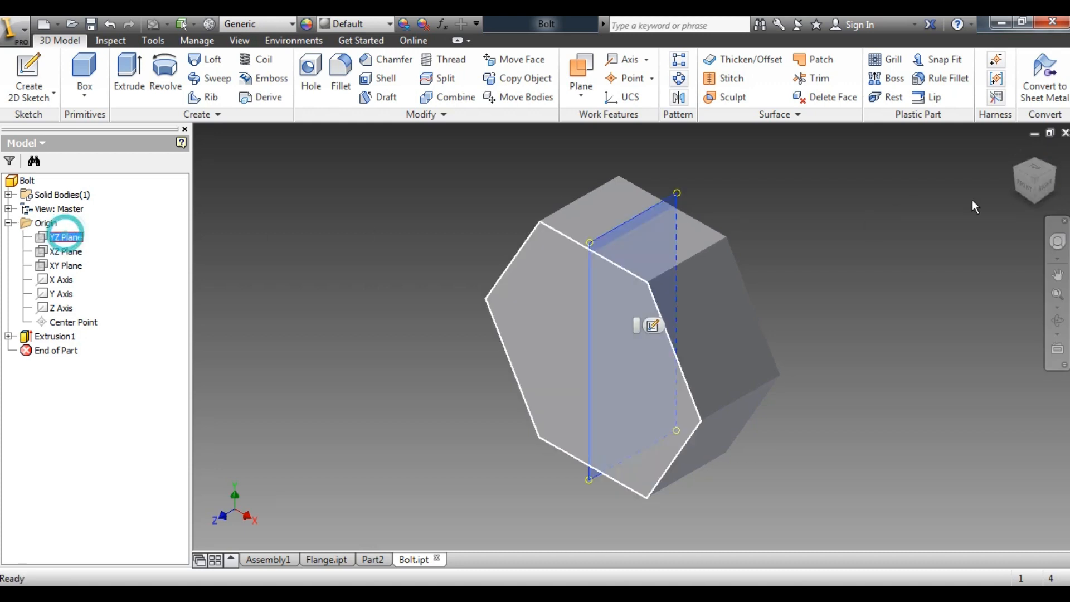
left_click(1025, 188)
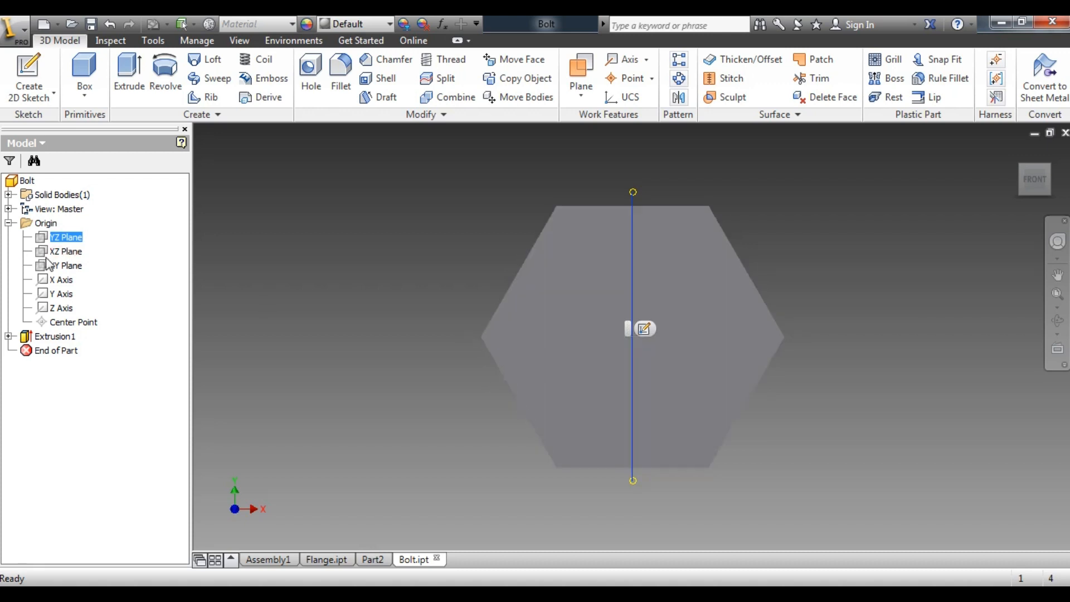
left_click(65, 251)
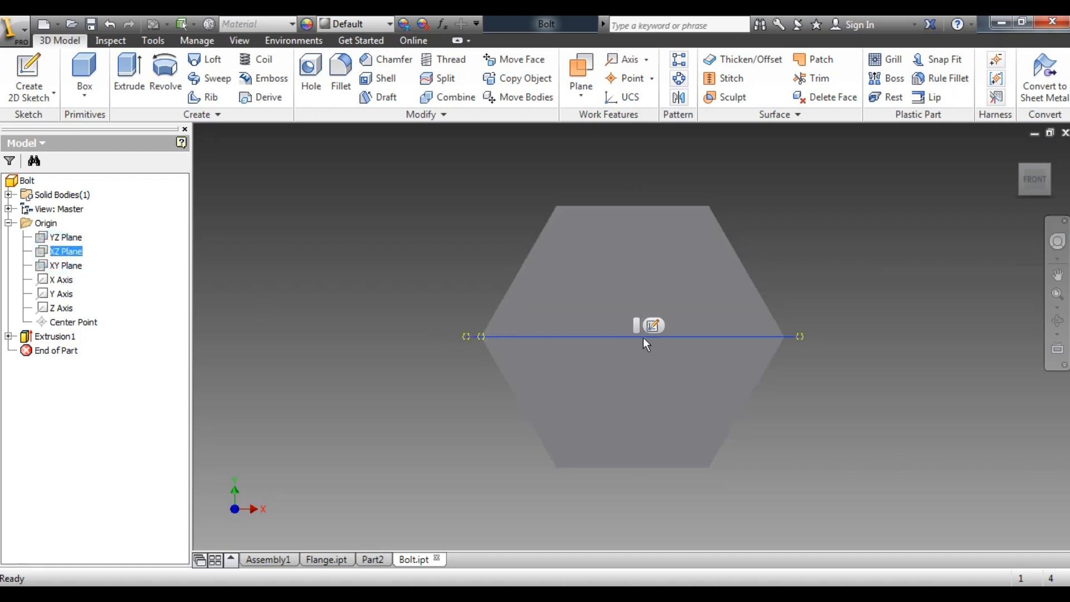
left_click(101, 265)
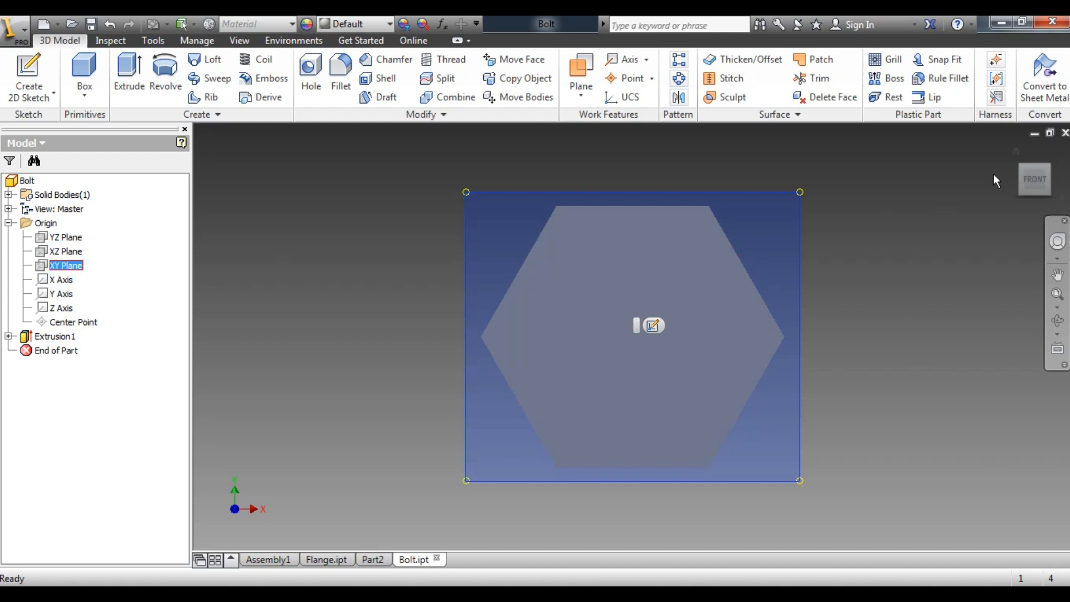
left_click(1048, 167)
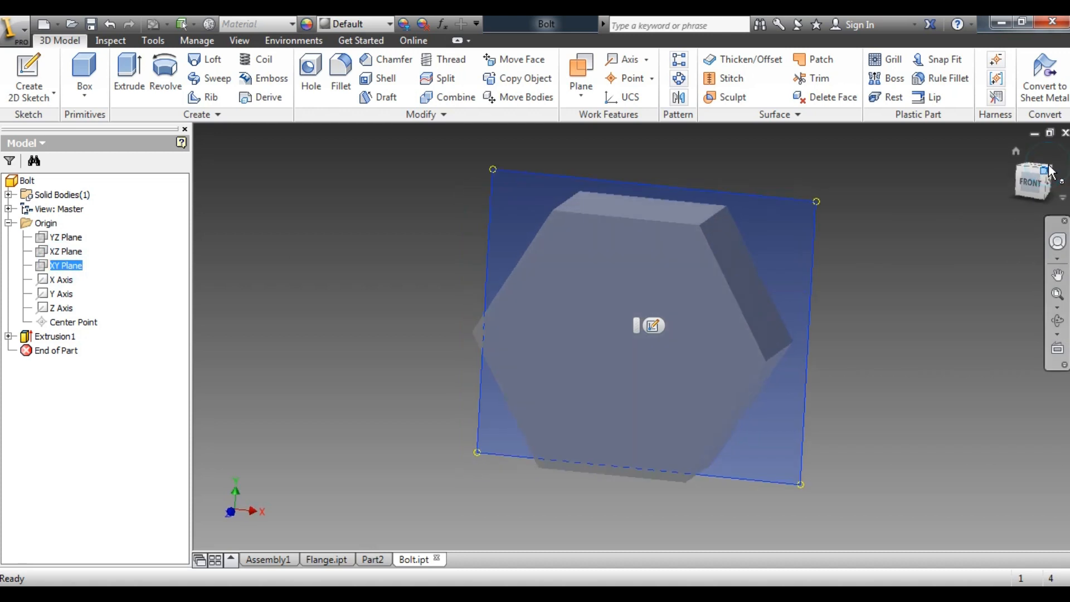
left_click(66, 252)
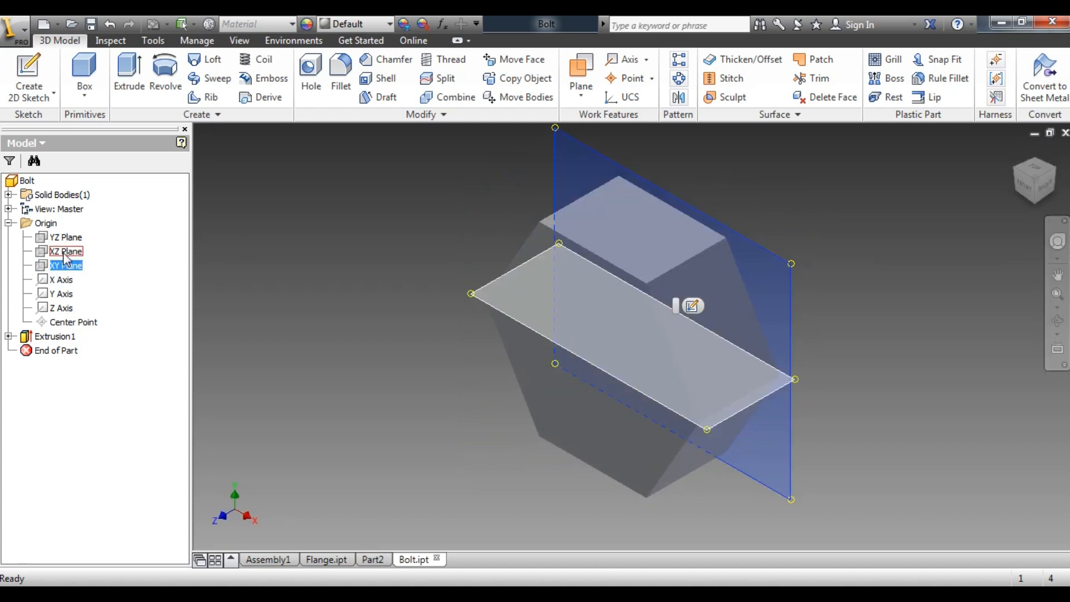
left_click(1029, 193)
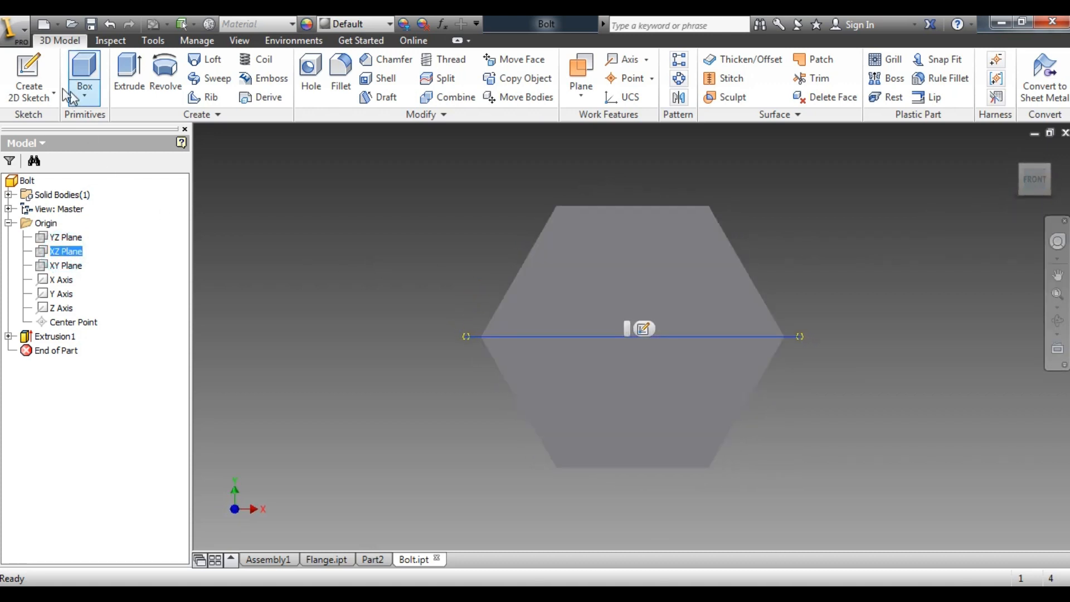
left_click(69, 250)
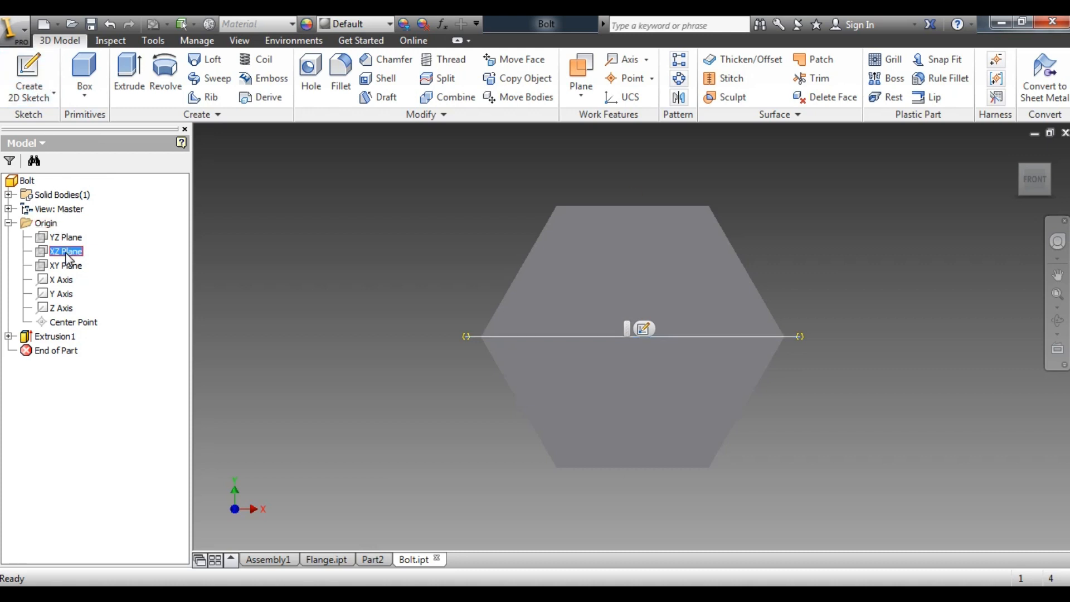
left_click(23, 67)
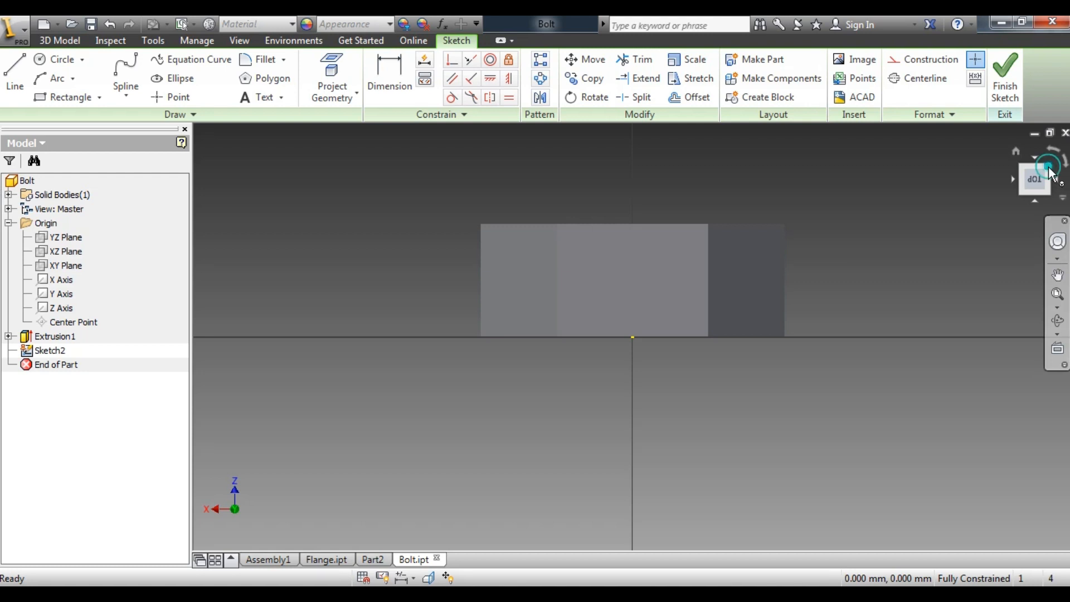
left_click(1049, 167)
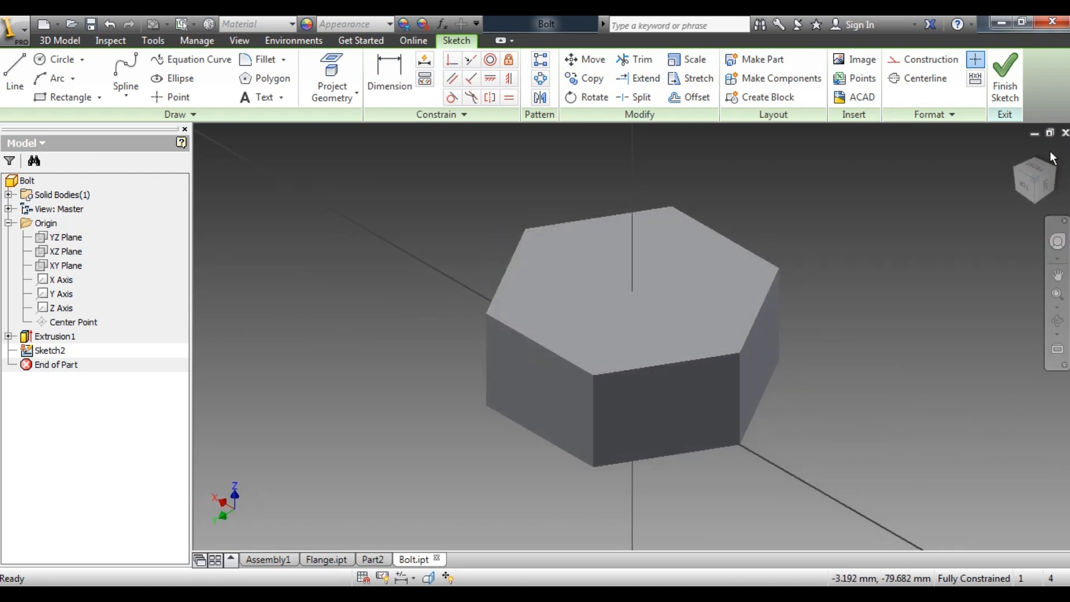
left_click(1021, 186)
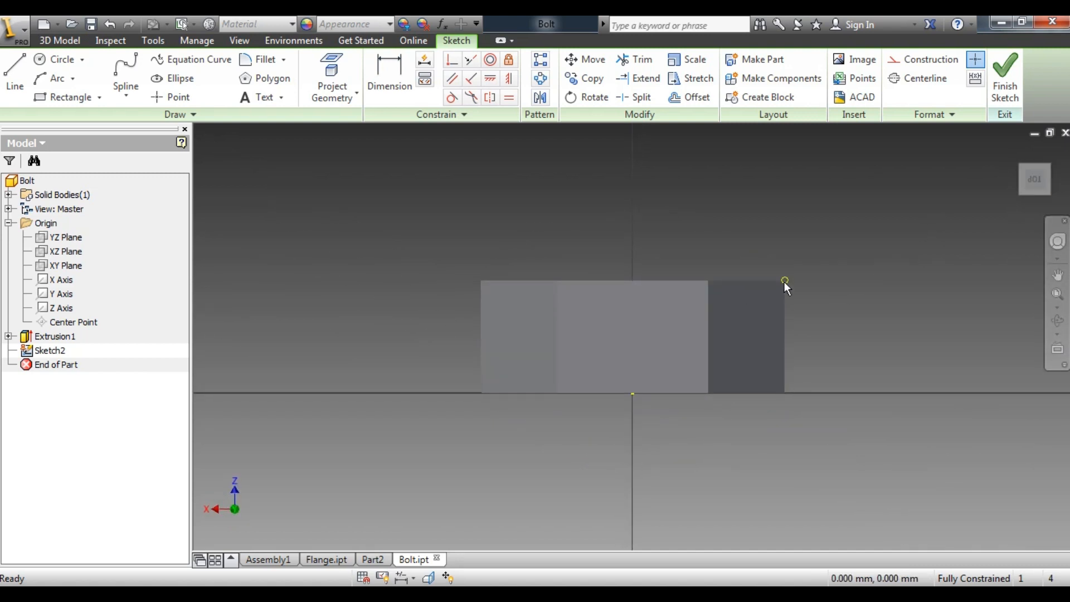
Check the bolt head's profile and dimensions in the Flange Coupling Assembly PDF in Adobe Reader, and return to the Bolt part
scroll(830, 289, "up", 3)
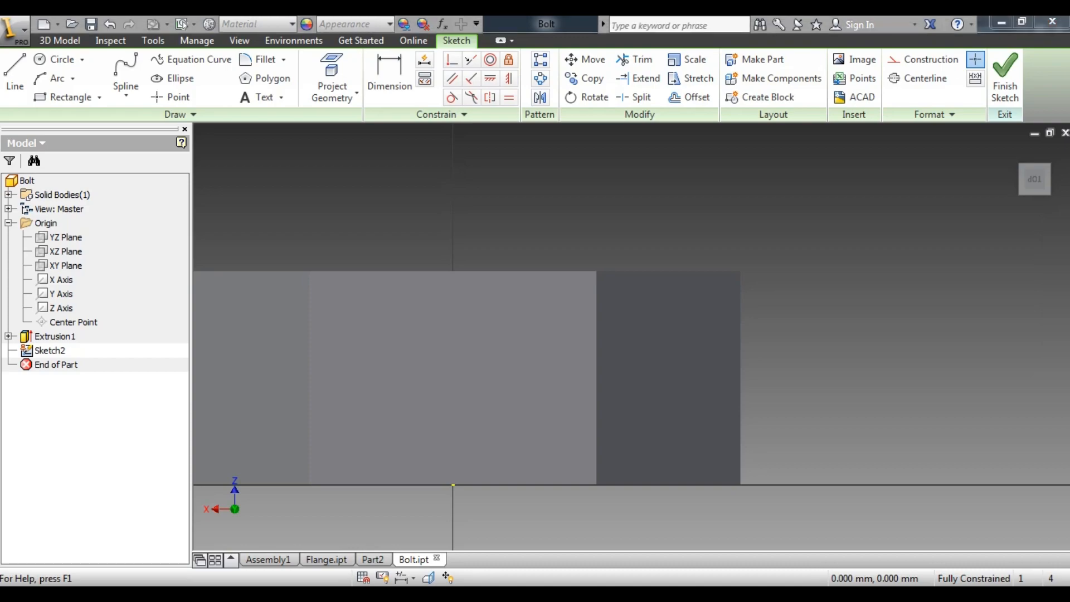
key("alt+Tab")
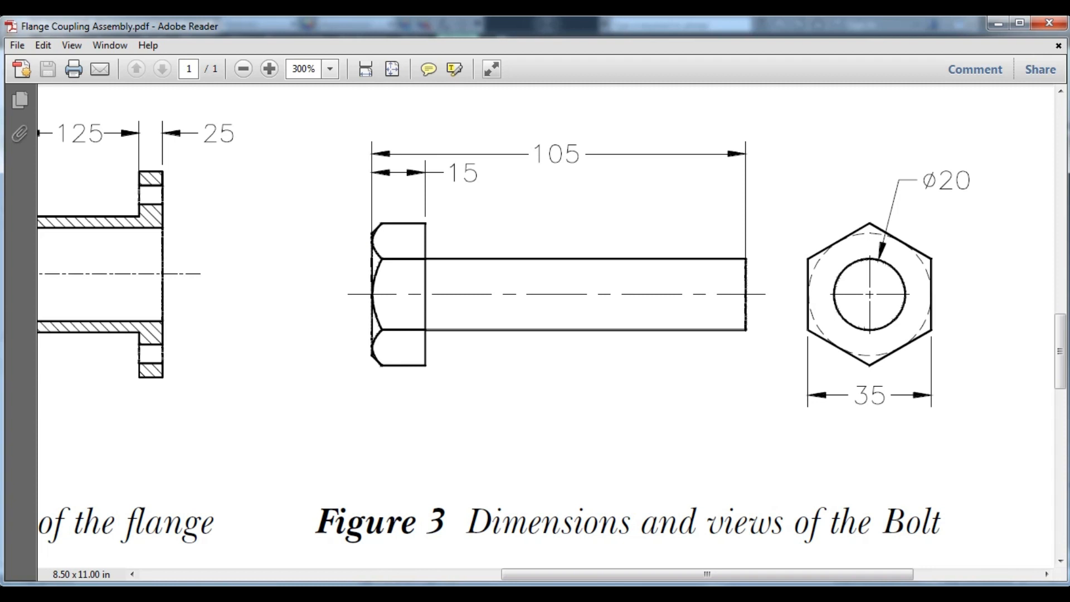
key("alt+Tab")
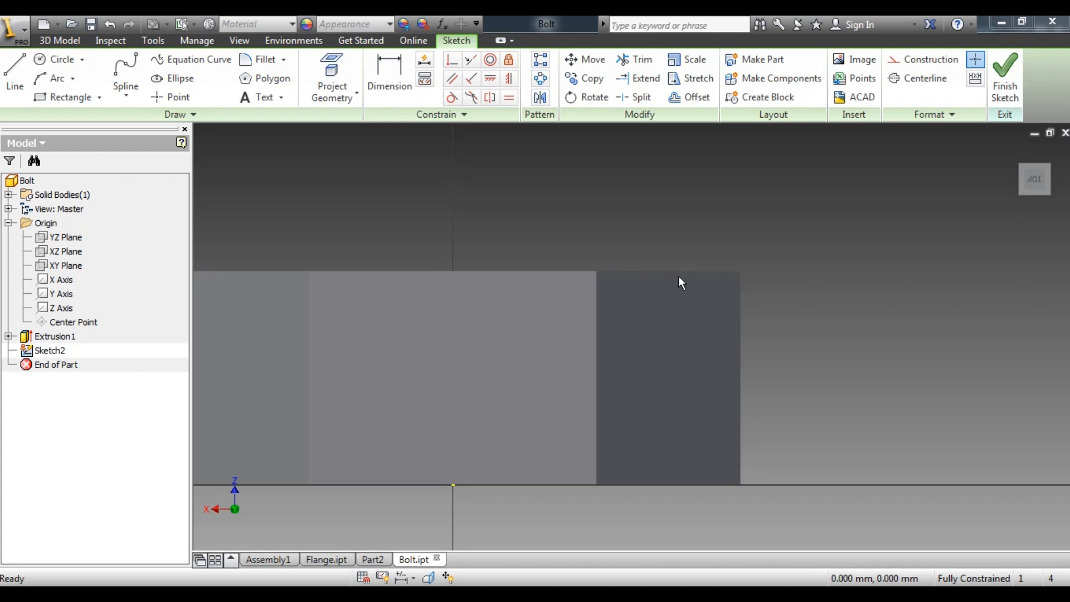
Project the bolt head's upper edge and its vertical outer corner edge into the sketch
left_click(25, 65)
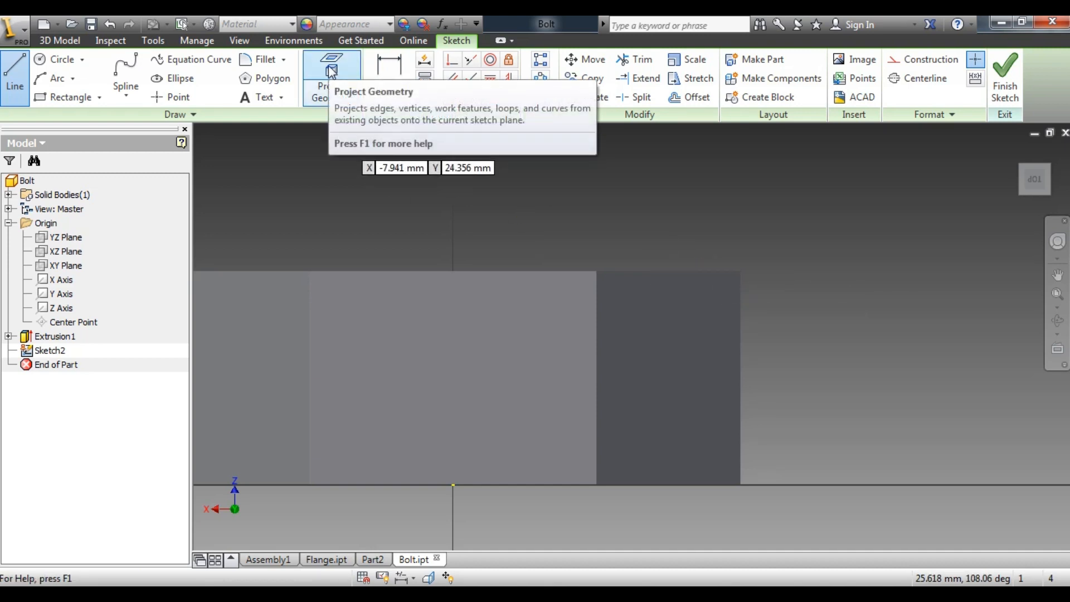
left_click(336, 80)
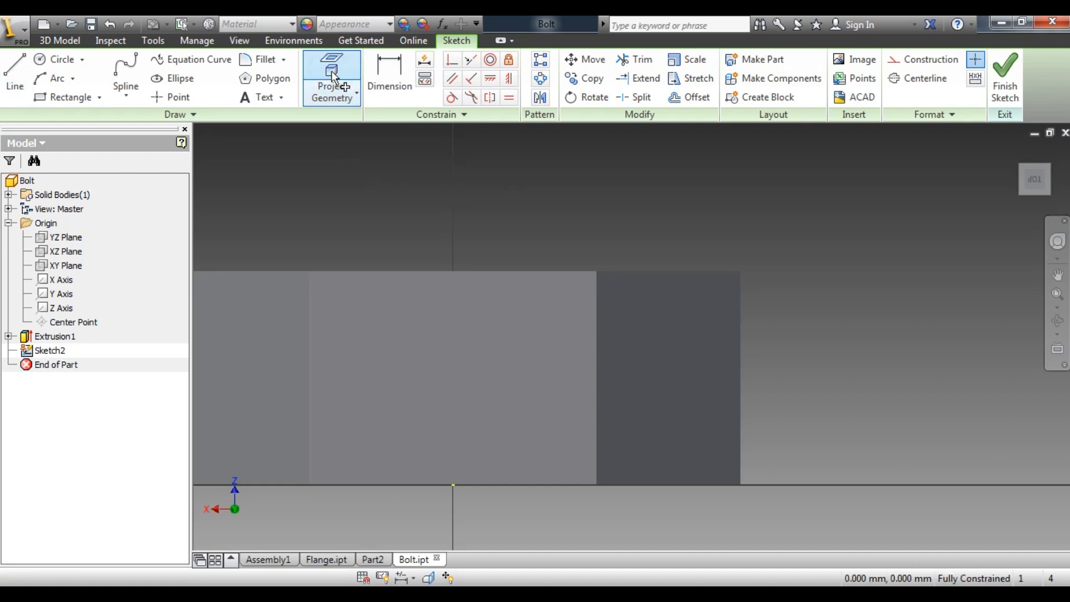
left_click(655, 273)
left_click(569, 271)
left_click(740, 314)
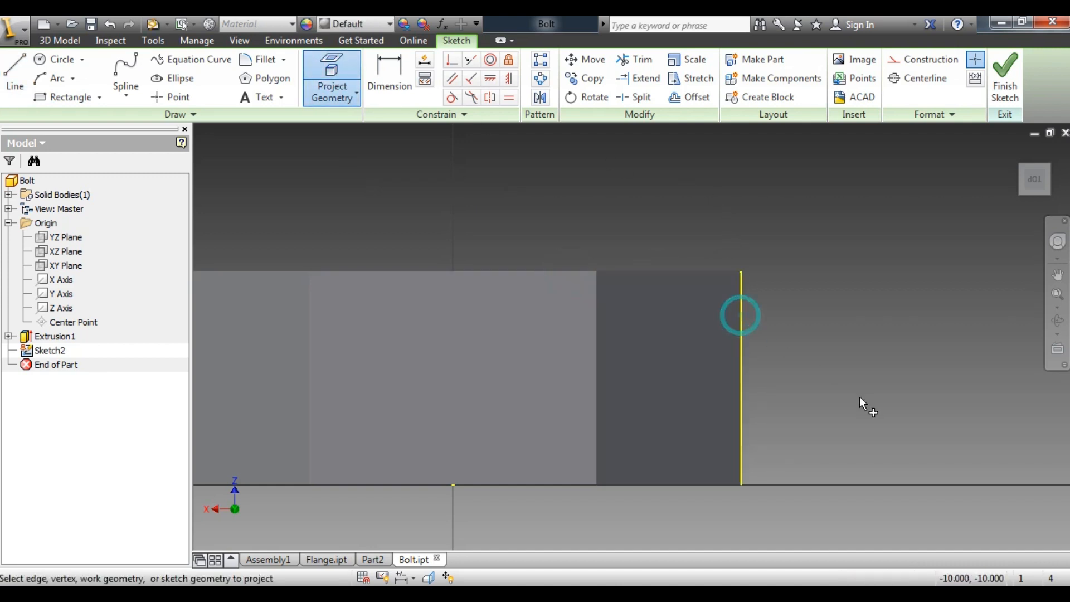
left_click(696, 270)
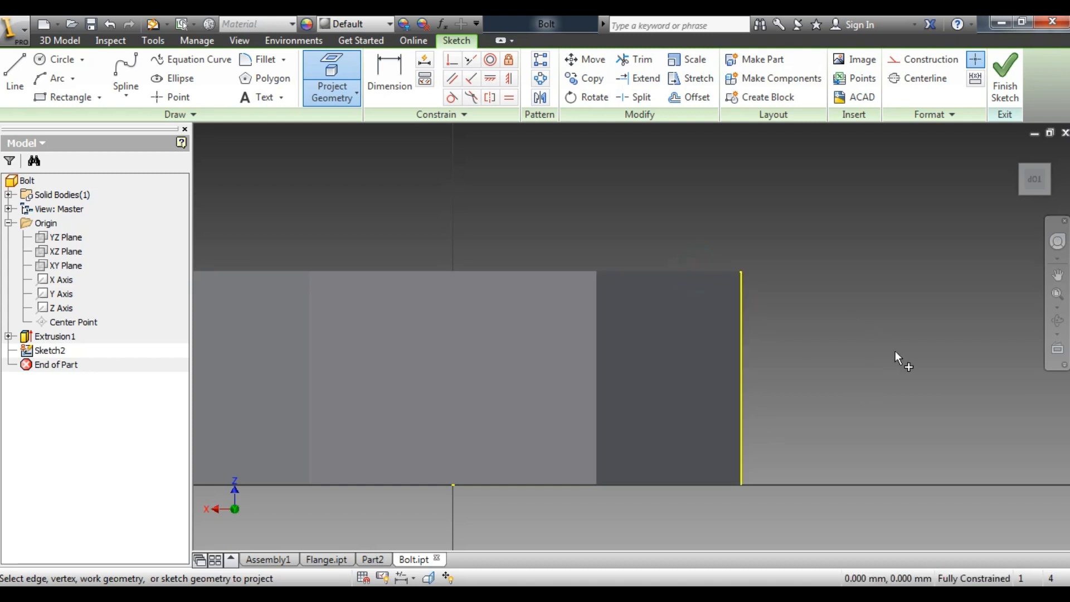
scroll(886, 328, "down", 3)
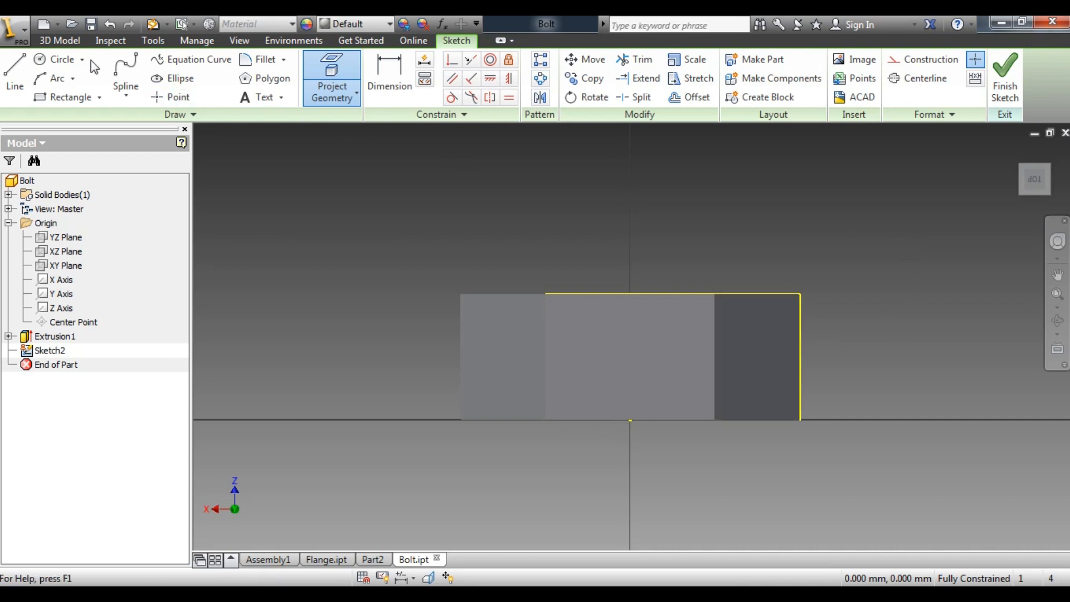
Draw two lines from the head's upper outer corner, one partway inward along the projected upper edge and one partway down the vertical edge
left_click(14, 73)
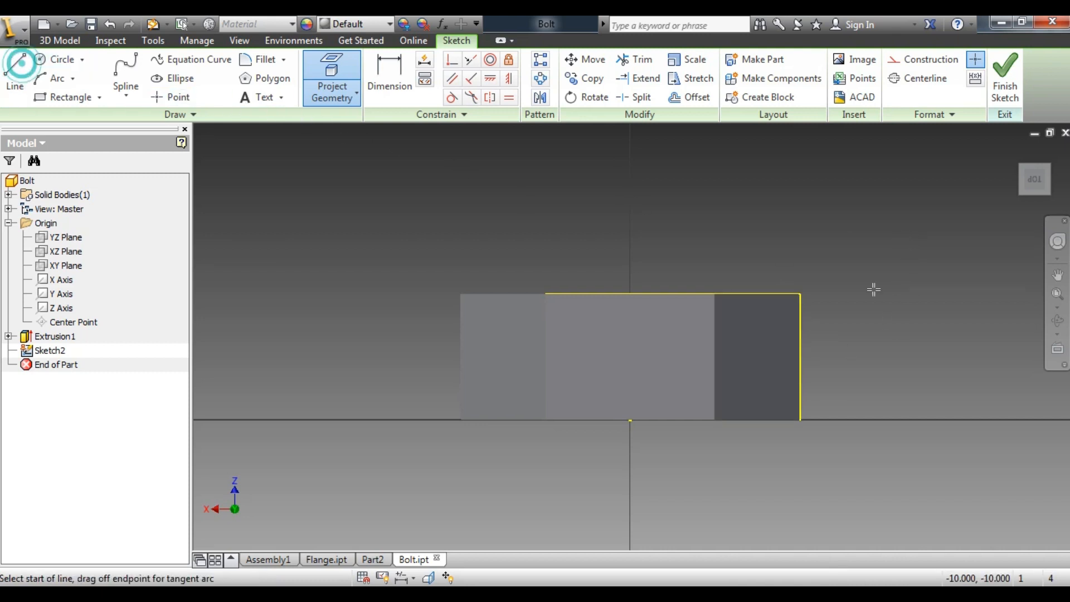
left_click(799, 294)
left_click(735, 295)
right_click(828, 239)
left_click(879, 243)
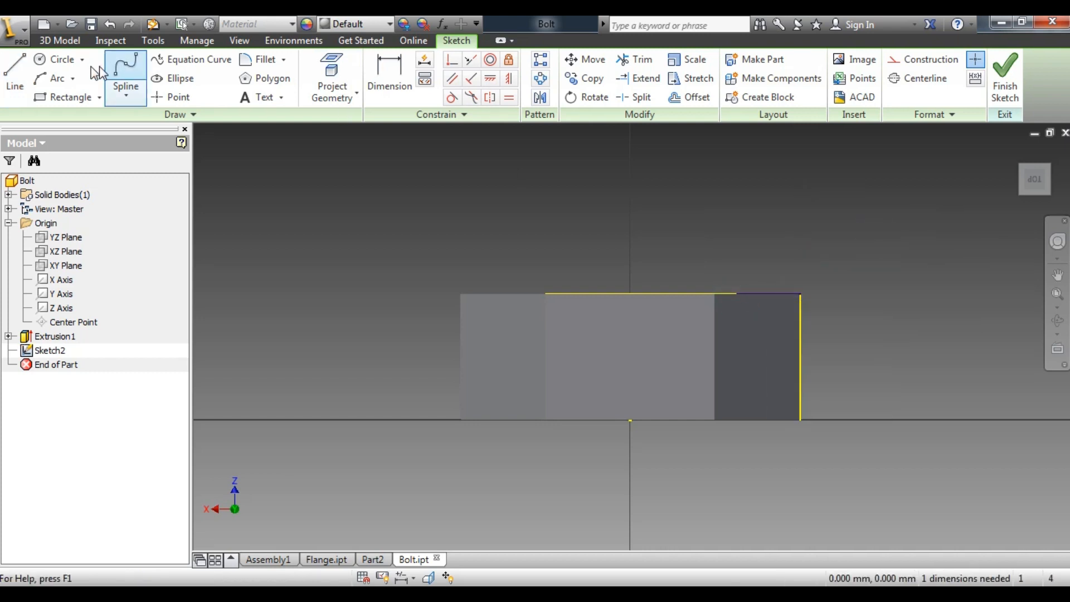
left_click(14, 72)
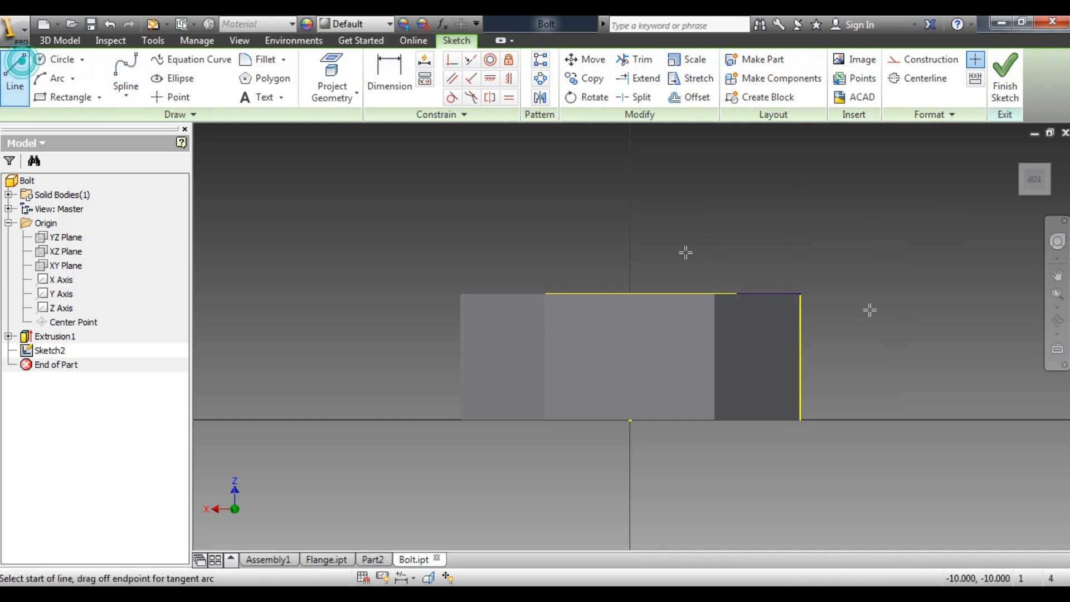
left_click(800, 294)
left_click(799, 339)
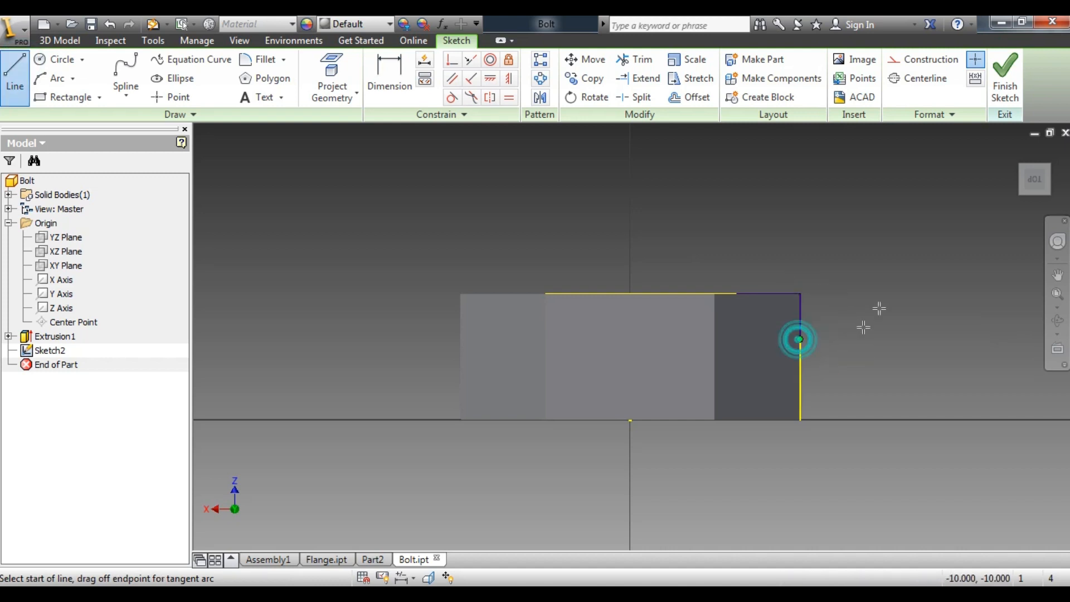
right_click(891, 269)
left_click(941, 270)
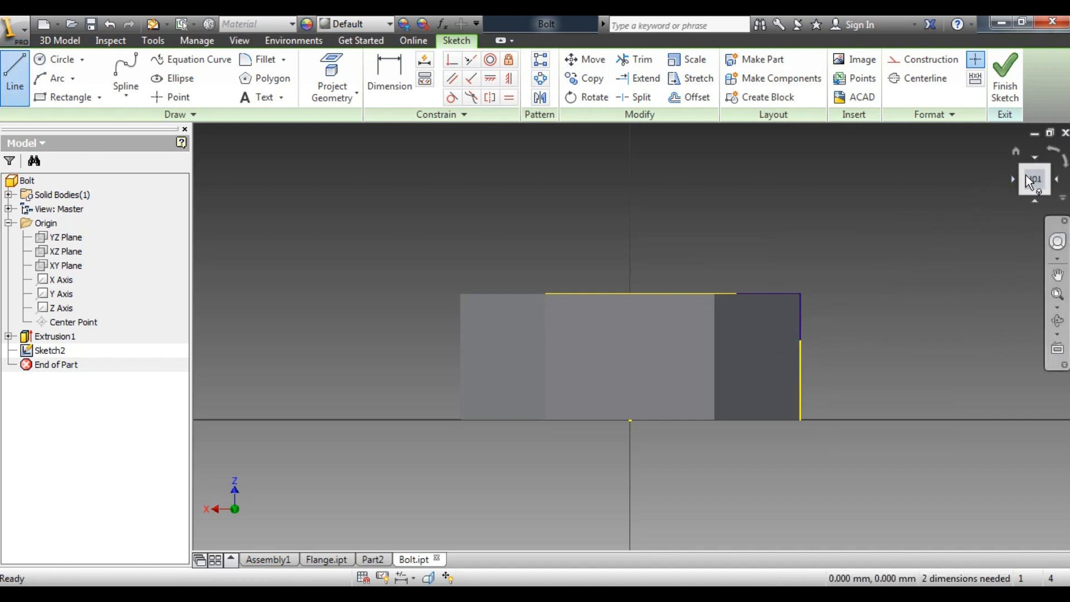
Change the model's visual style to Wireframe and return to a straight-on view of the sketch
left_click(1047, 170)
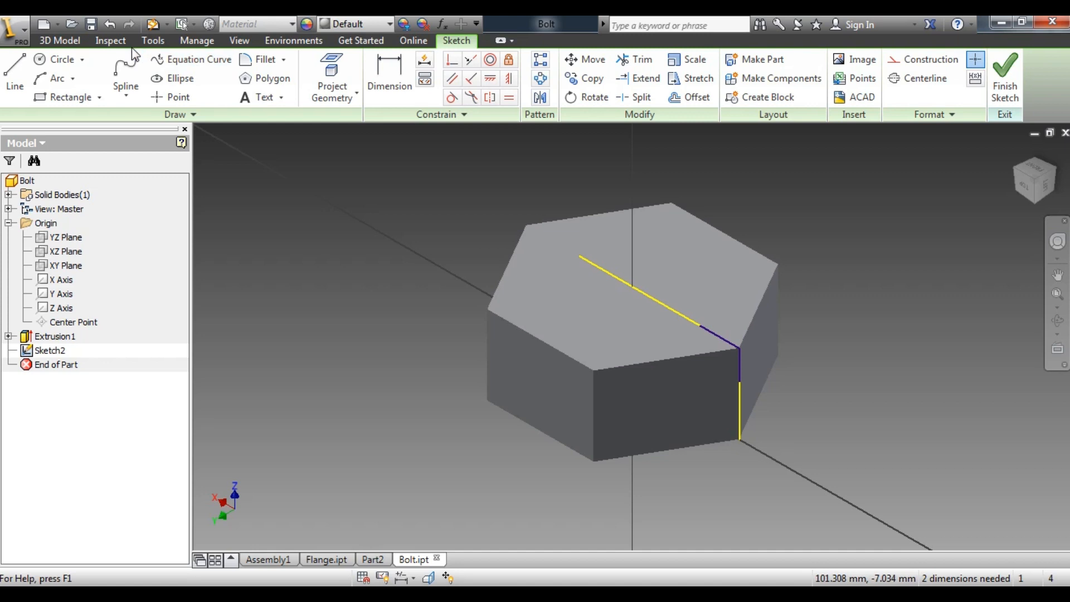
left_click(239, 40)
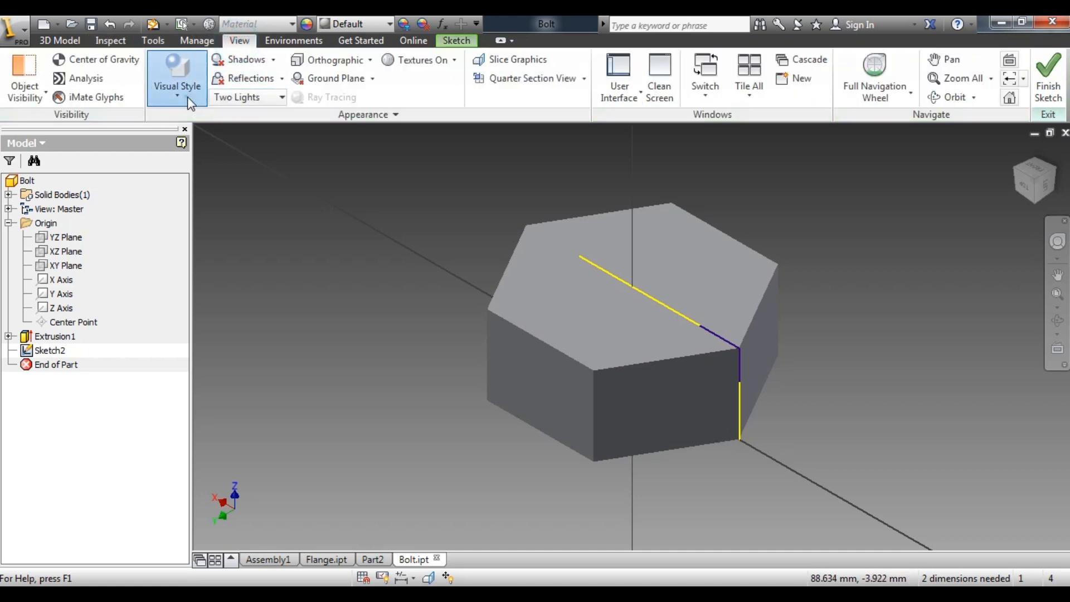
left_click(187, 96)
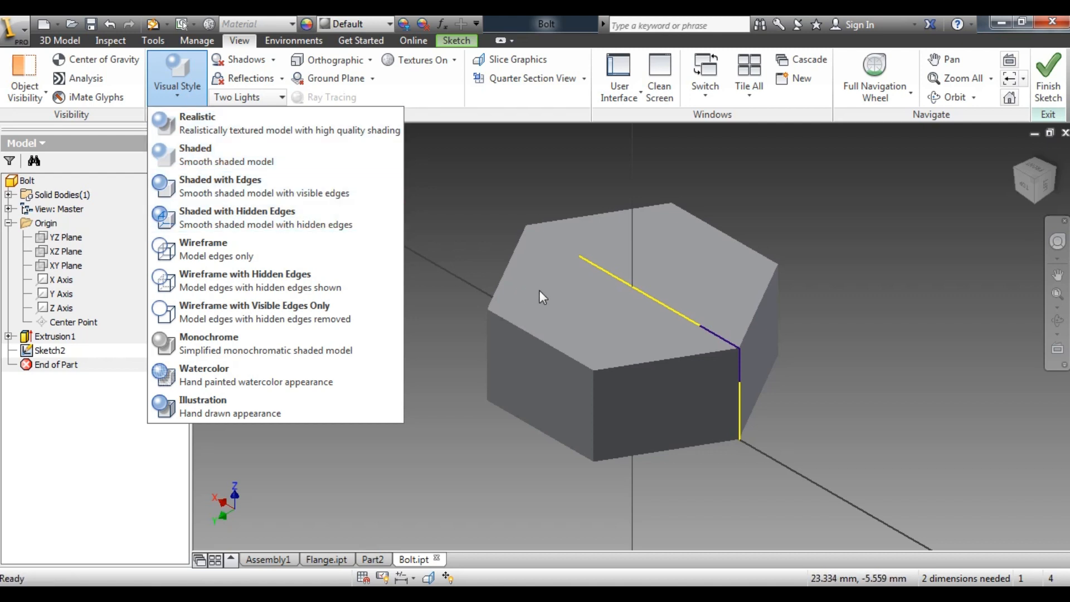
left_click(254, 254)
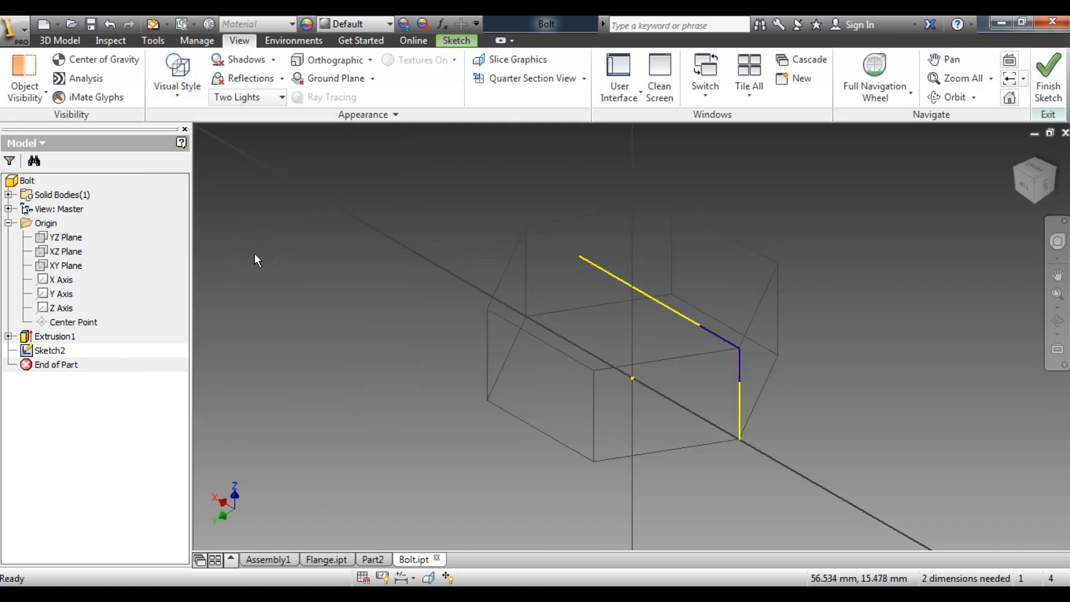
left_click(1022, 186)
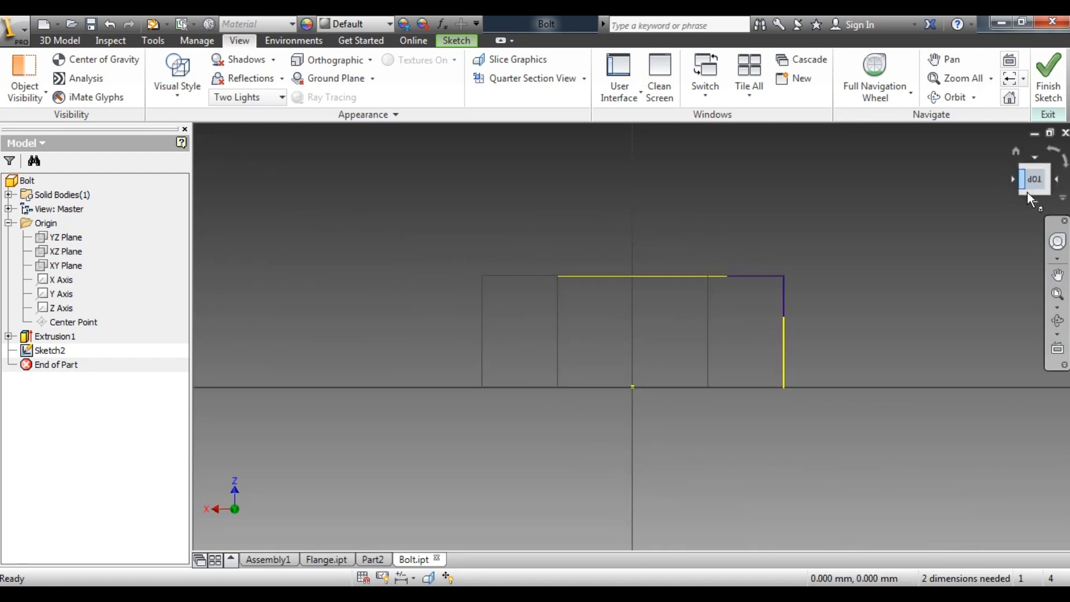
Chamfer the corner between the two sketched lines at the head's upper outer corner with an equal distance of 2 mm
scroll(827, 270, "up", 2)
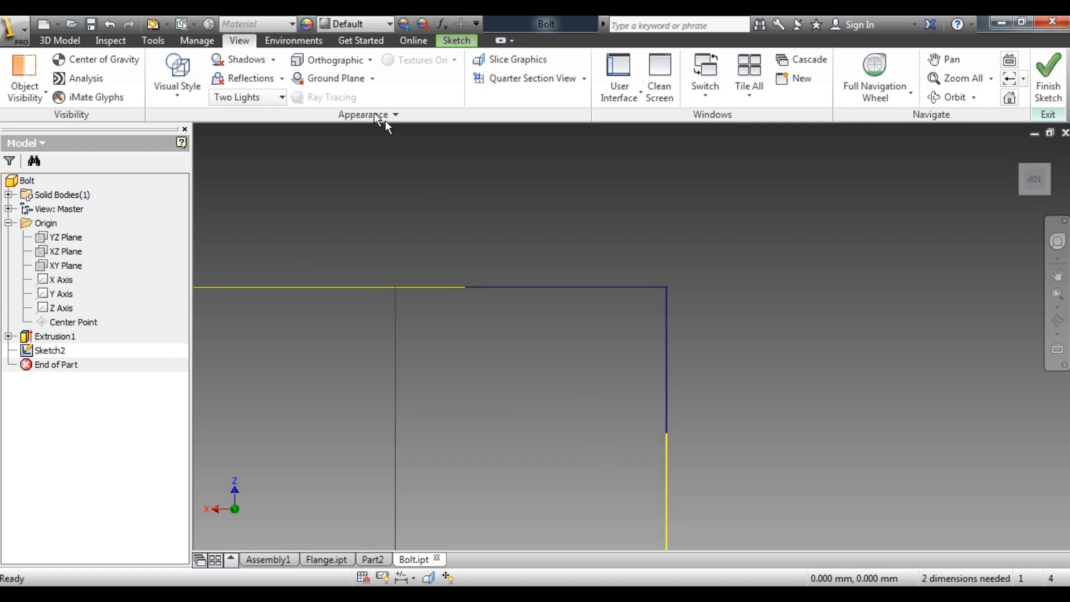
left_click(455, 40)
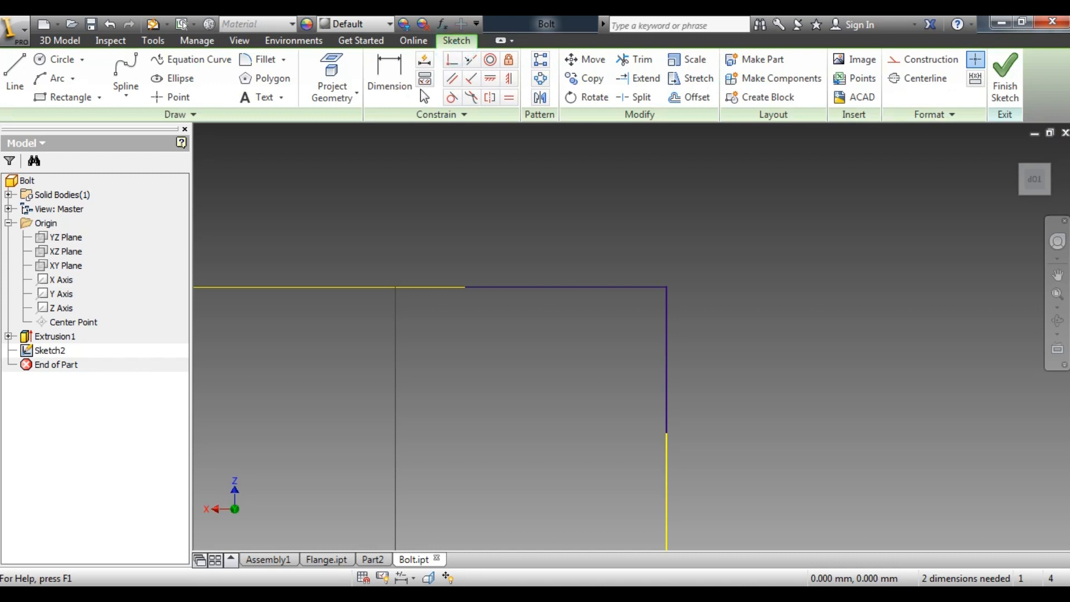
left_click(283, 59)
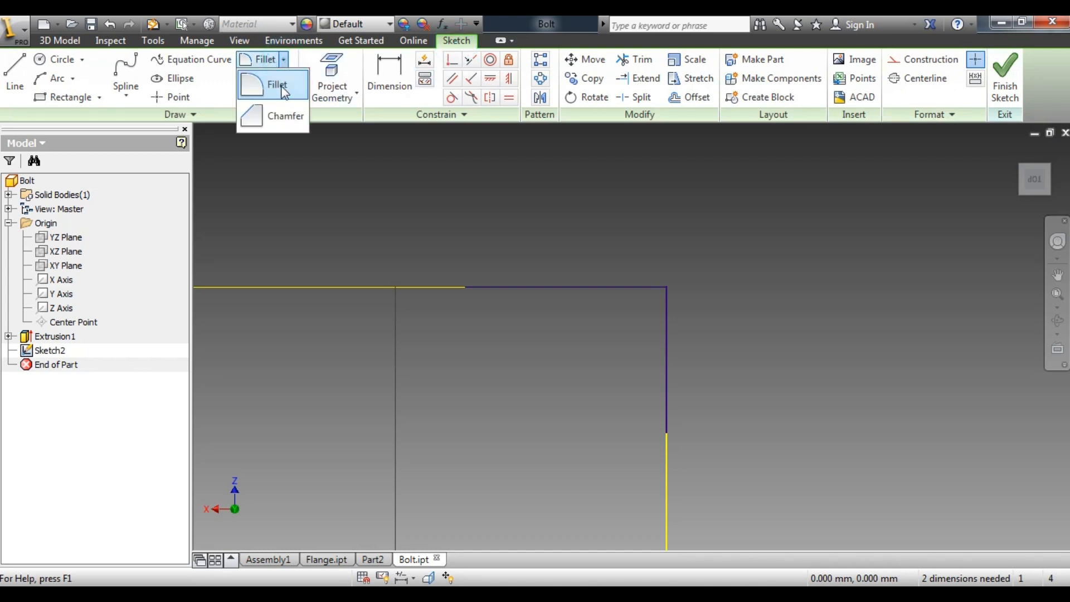
left_click(278, 115)
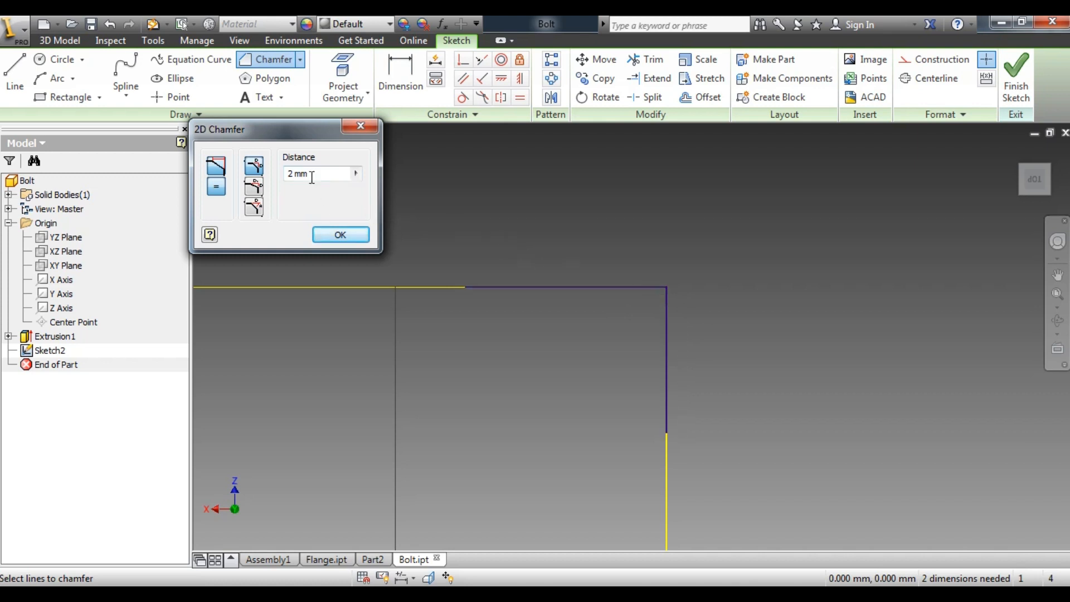
left_click(623, 286)
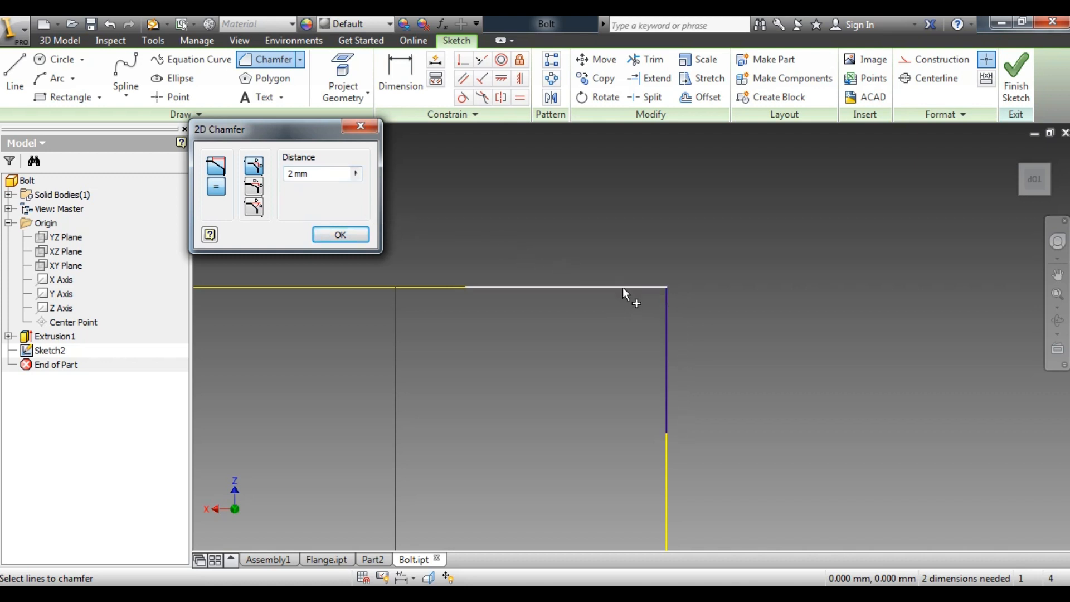
left_click(667, 351)
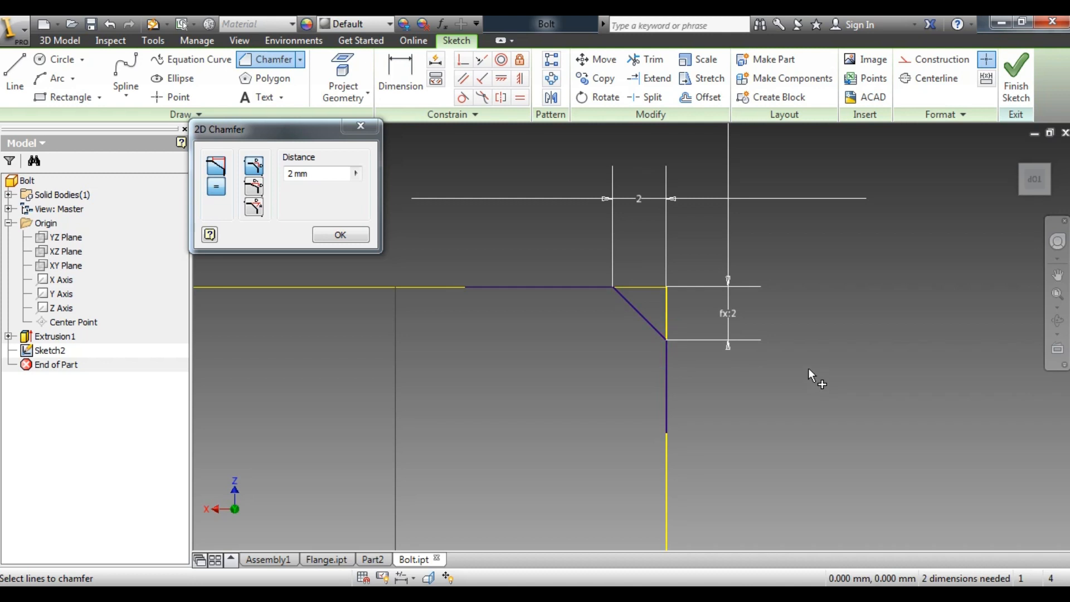
left_click(361, 127)
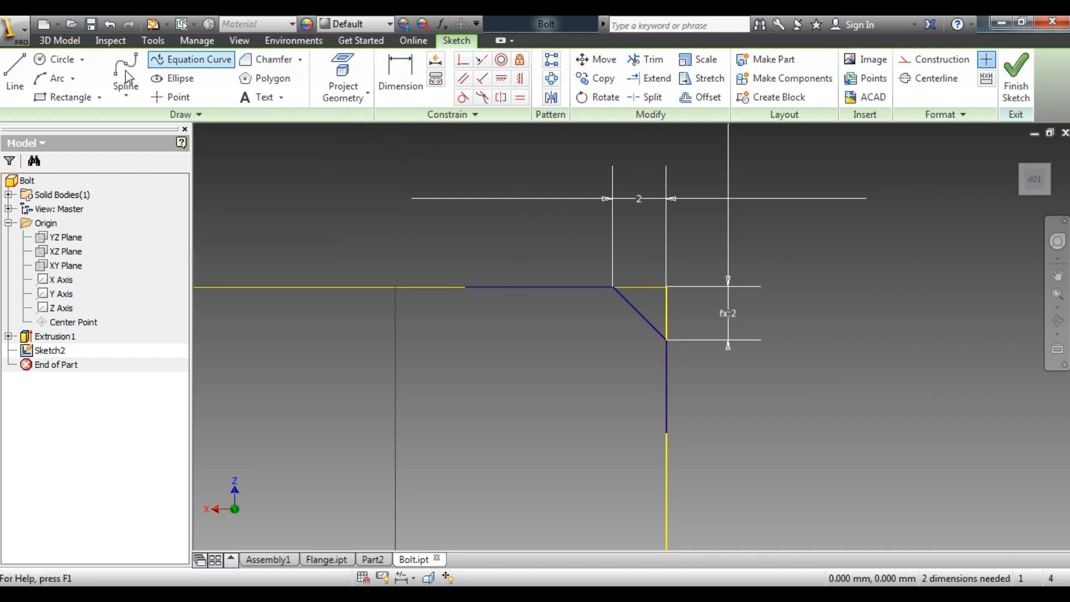
Draw two lines from the chamfer's ends to the head's original outer corner, closing a small triangular profile
left_click(13, 73)
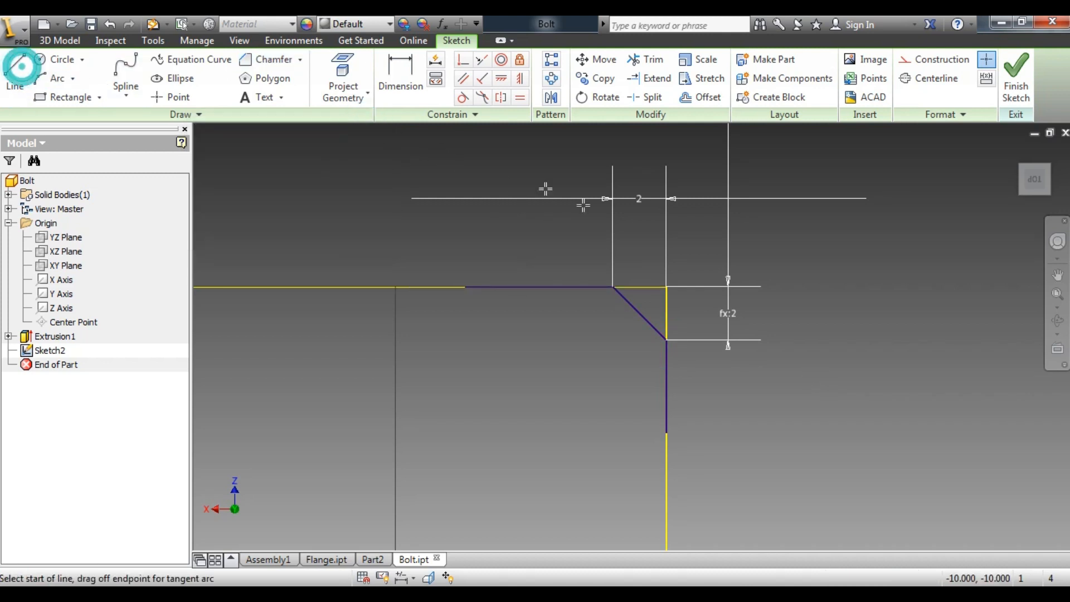
left_click(613, 287)
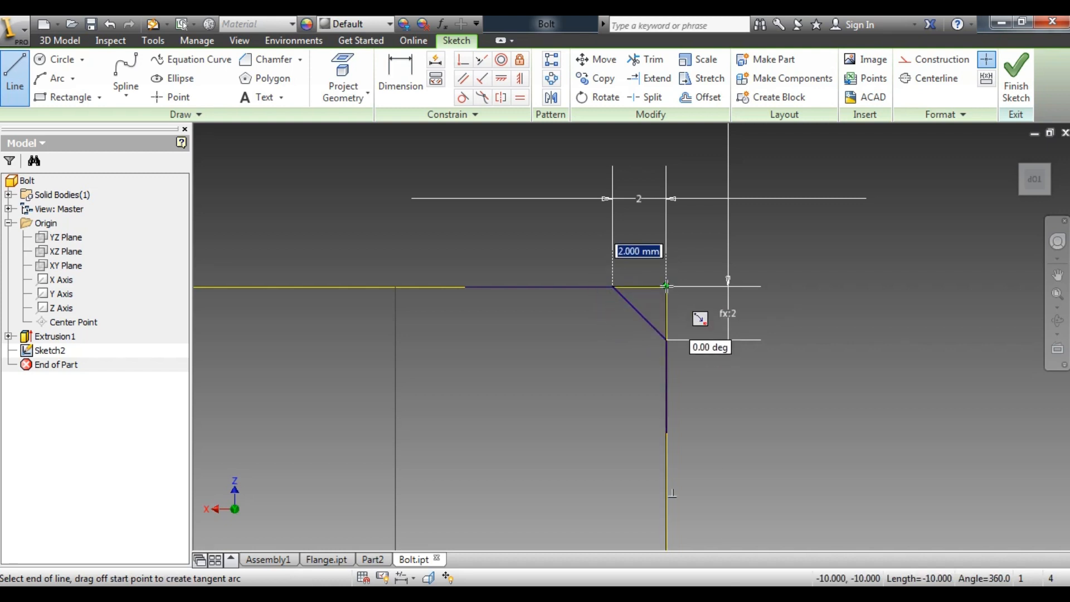
left_click(667, 286)
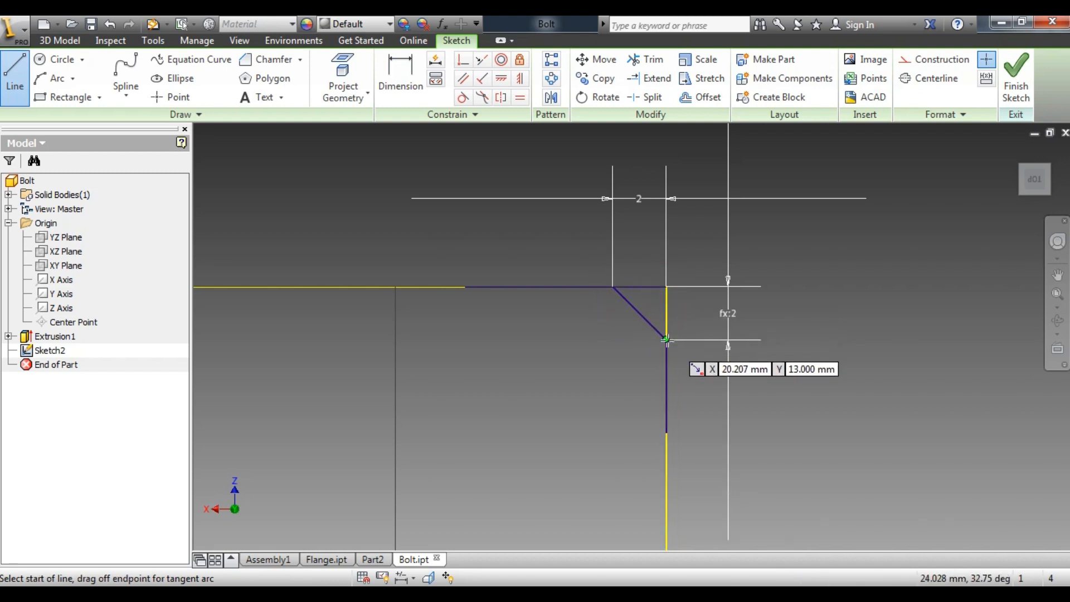
left_click(679, 332)
left_click(684, 281)
right_click(847, 210)
left_click(901, 212)
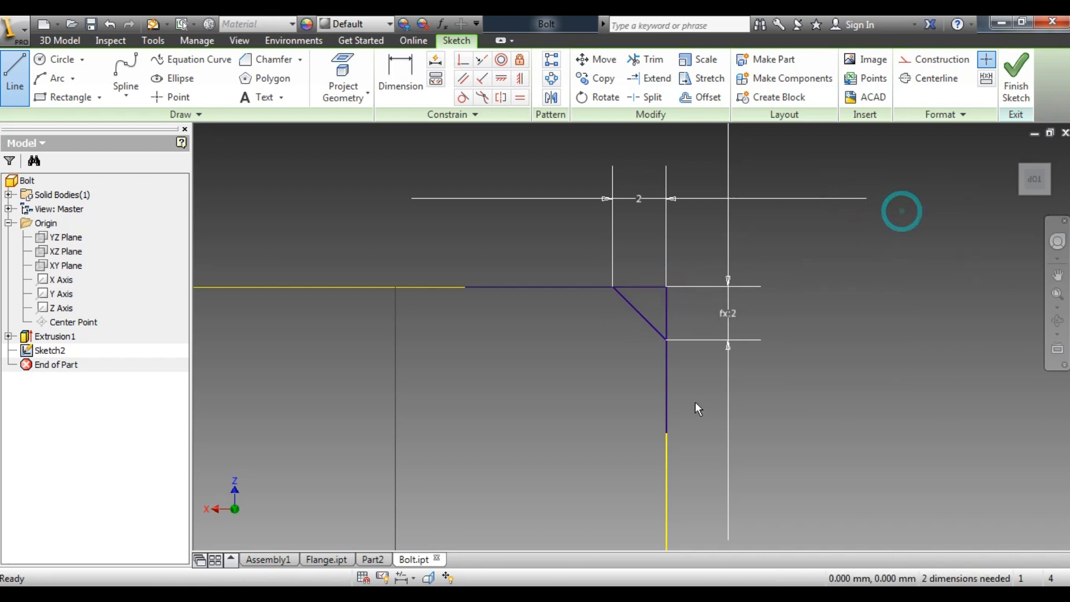
Delete the projected edges and the leftover line segments adjoining the triangle, keeping only the closed triangular profile at the corner
left_click(667, 393)
key("Delete")
left_click(557, 286)
key("Delete")
left_click(665, 383)
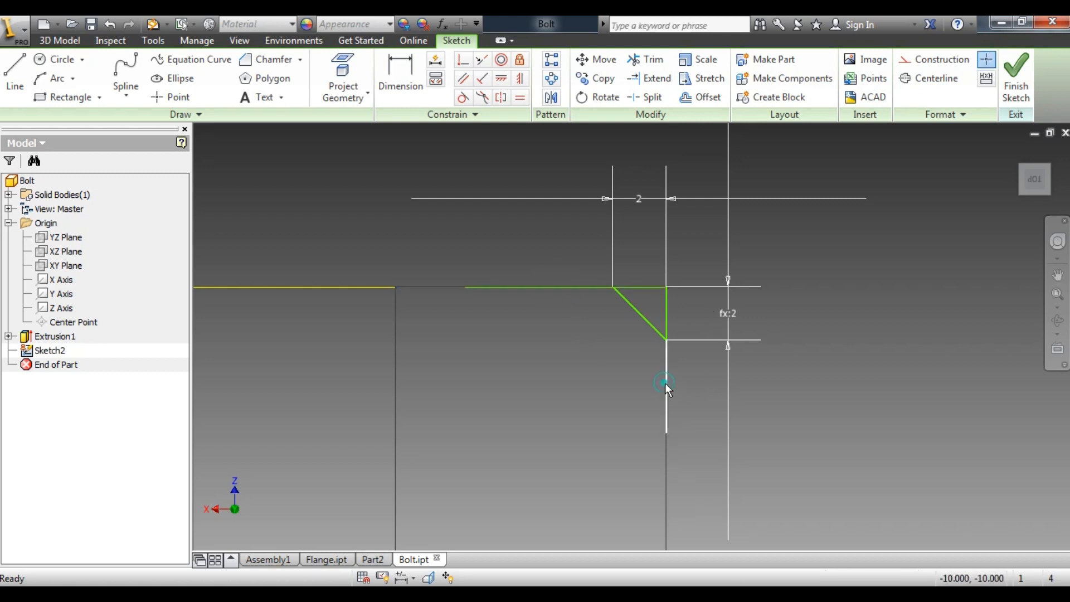
key("Delete")
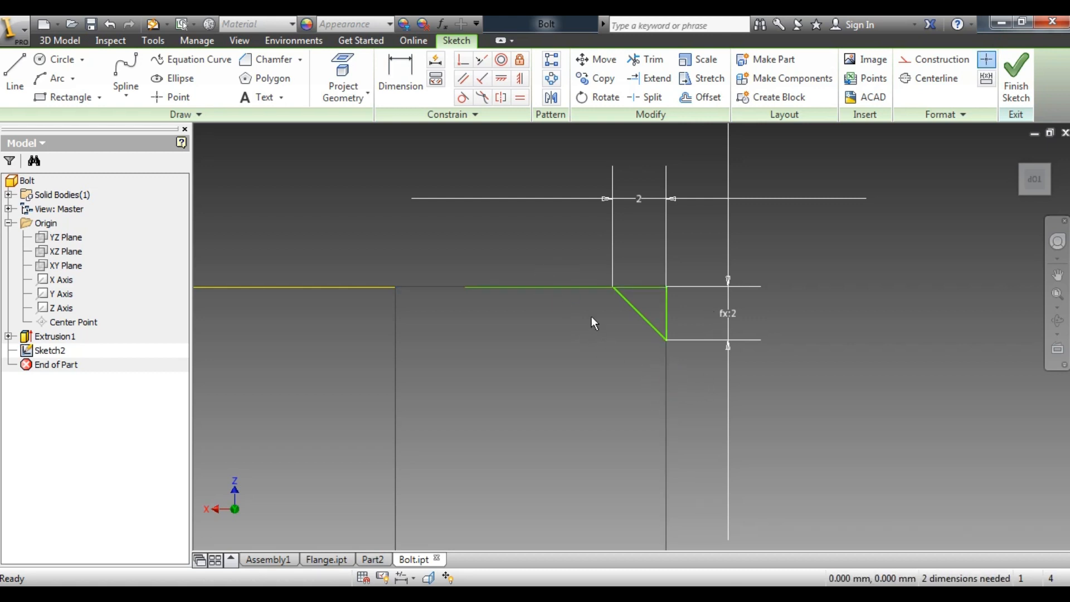
left_click(572, 290)
scroll(712, 243, "down", 4)
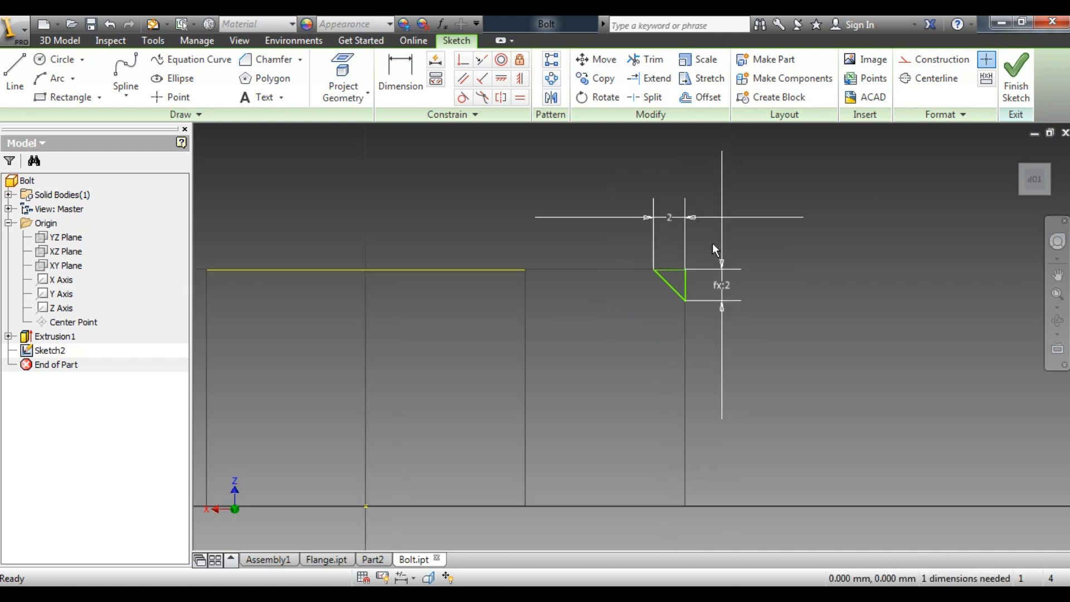
Draw a vertical line through the origin, from above the head to below its base, and finish the sketch
left_click(15, 67)
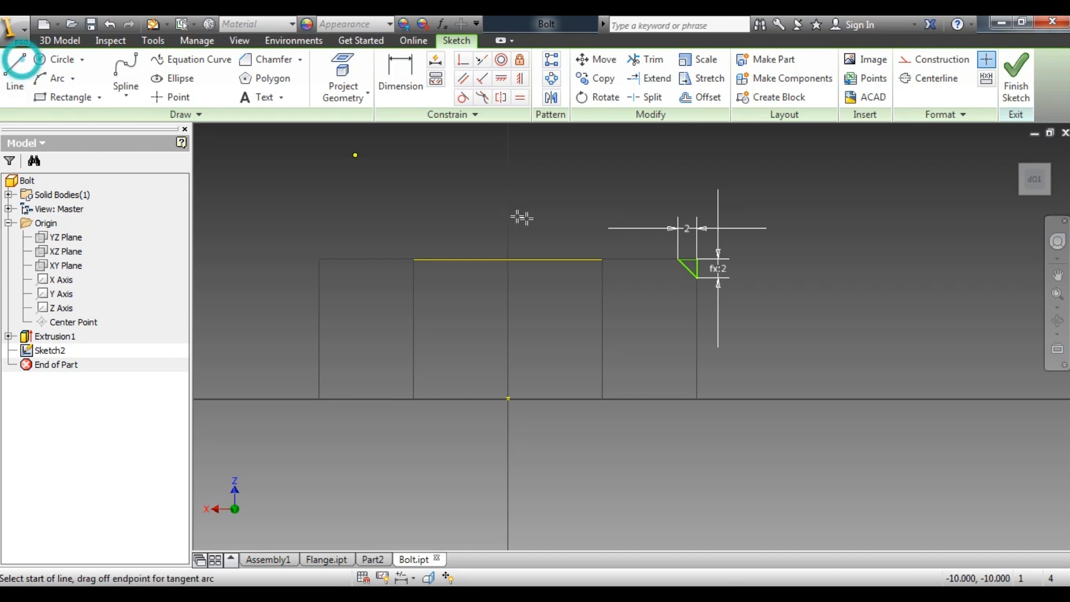
left_click(508, 188)
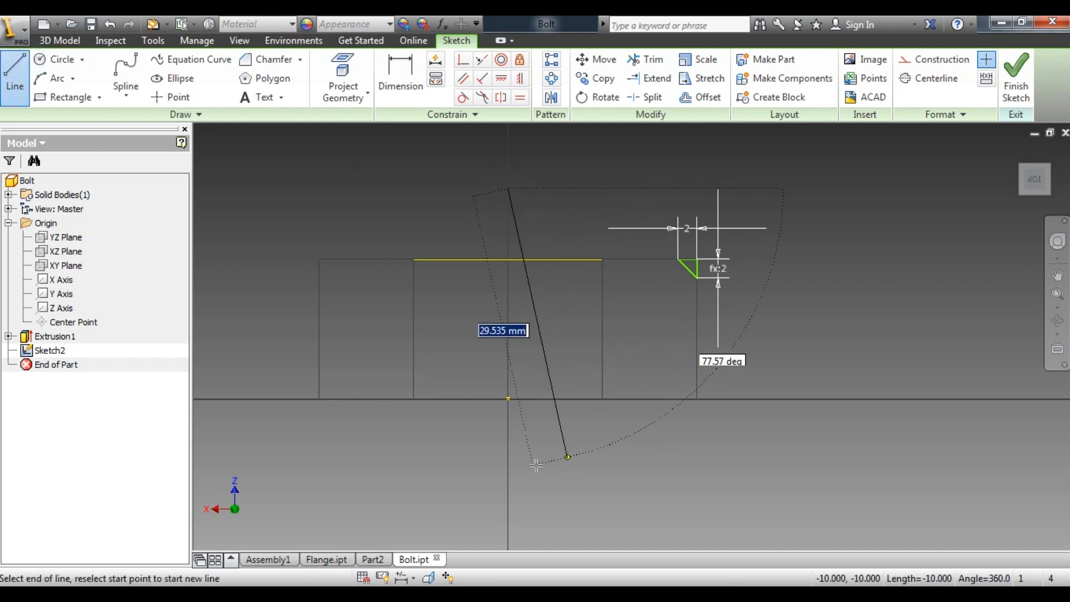
left_click(508, 466)
right_click(632, 459)
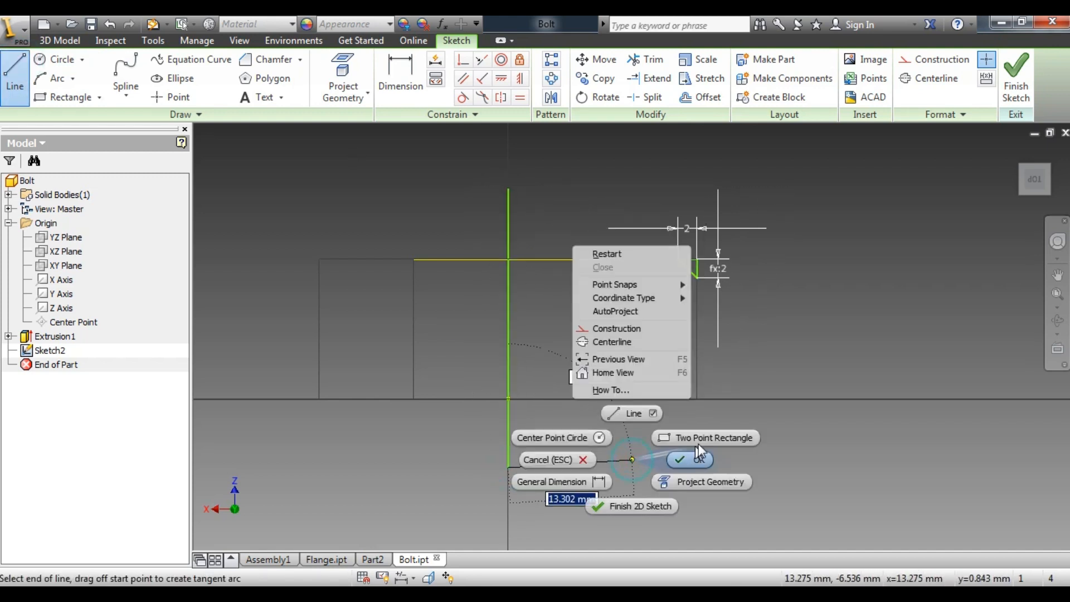
left_click(695, 457)
left_click(1044, 173)
scroll(687, 312, "down", 3)
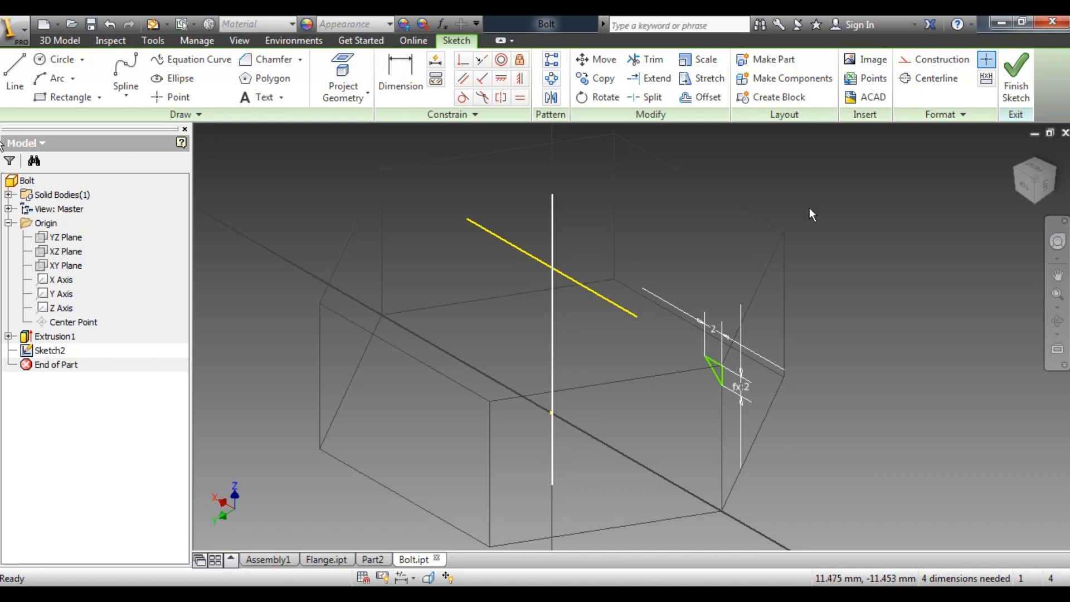
left_click(1027, 82)
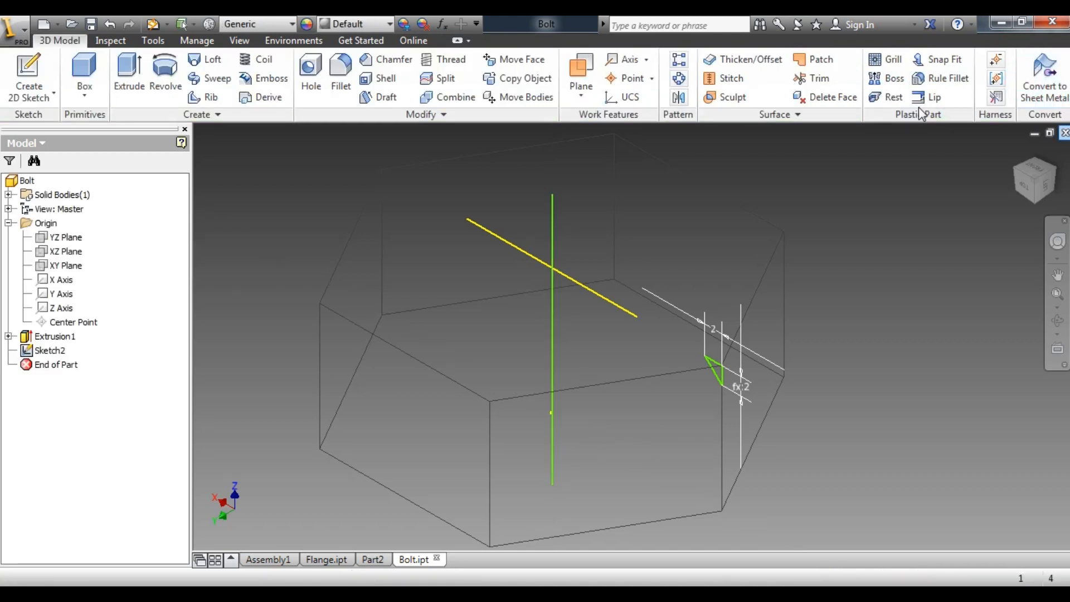
Set up a full revolve of the small triangular profile about the vertical centre line
left_click(166, 68)
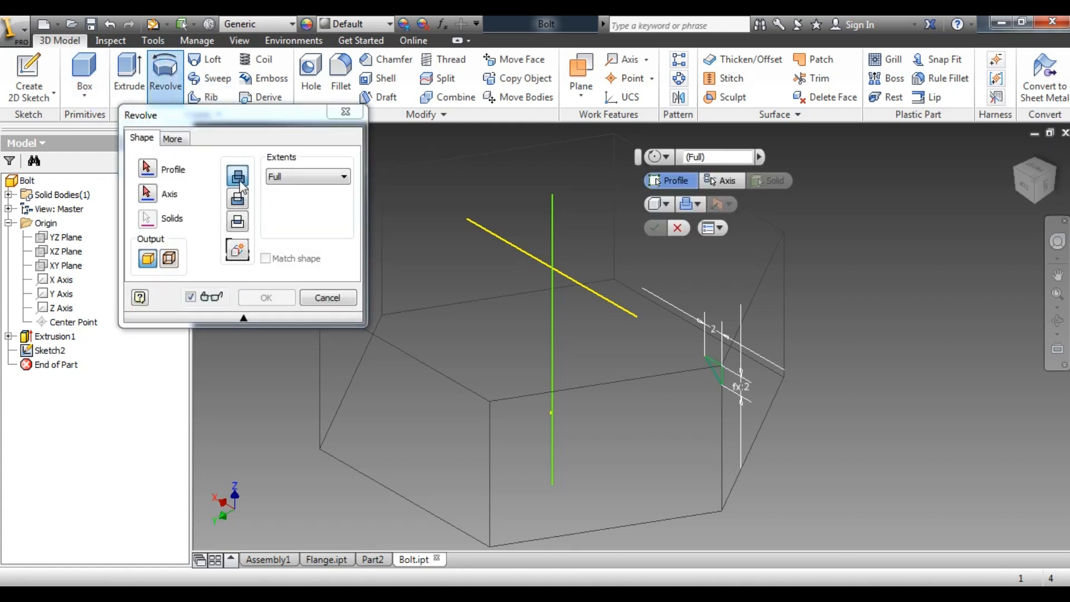
left_click(722, 375)
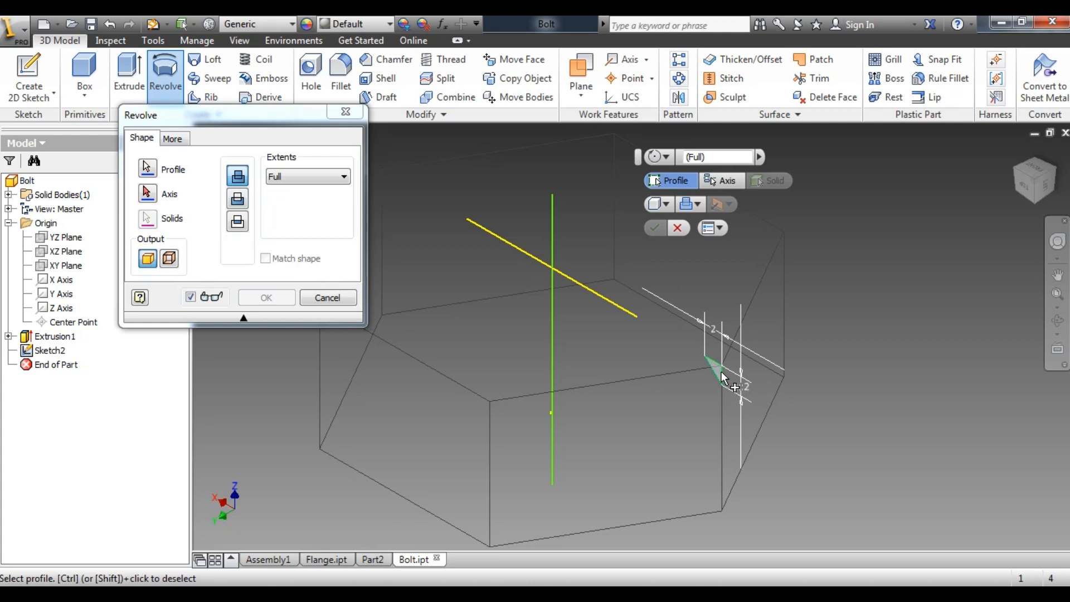
left_click(151, 197)
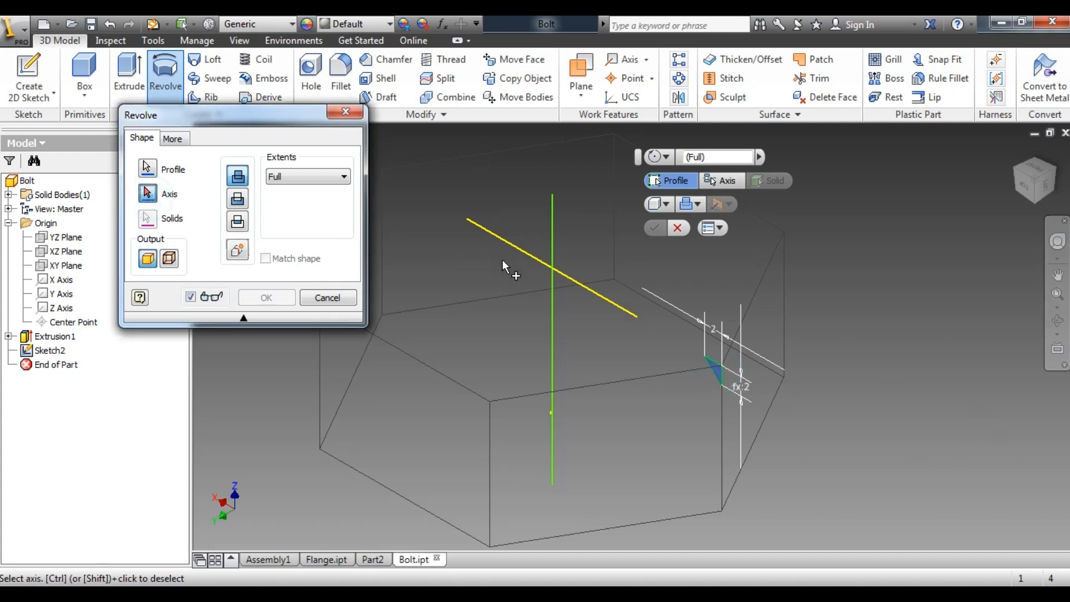
left_click(551, 287)
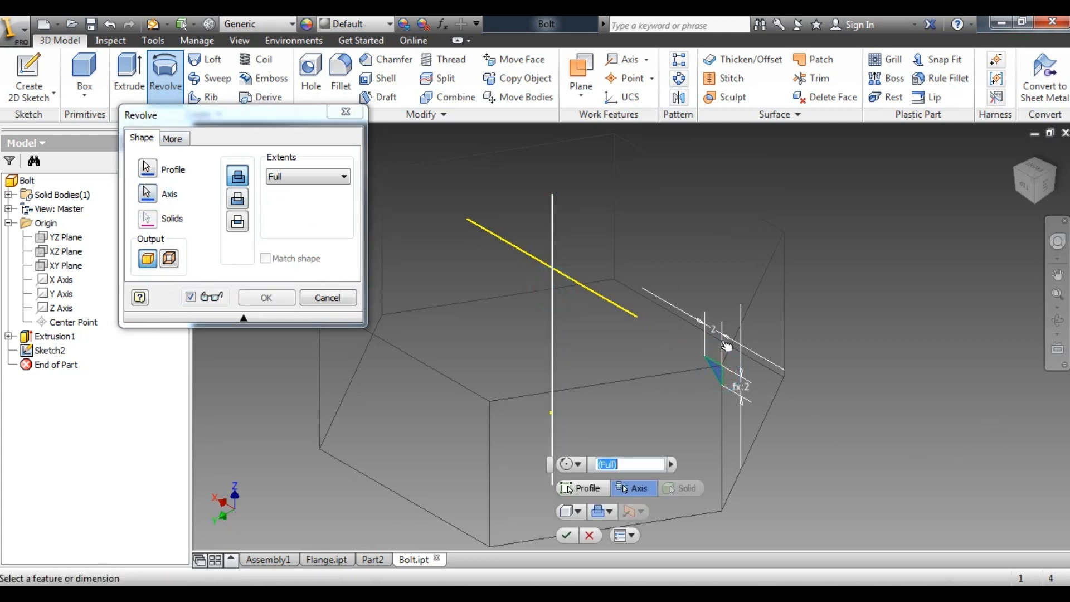
scroll(862, 326, "down", 3)
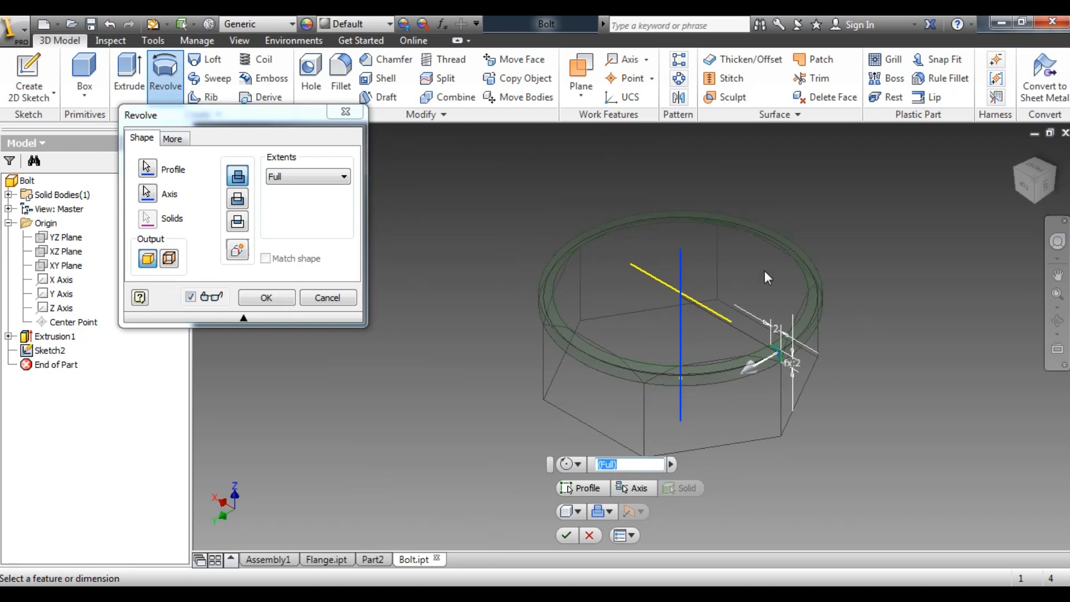
Change the model's visual style to shaded and complete the full revolve as a cut
left_click(239, 43)
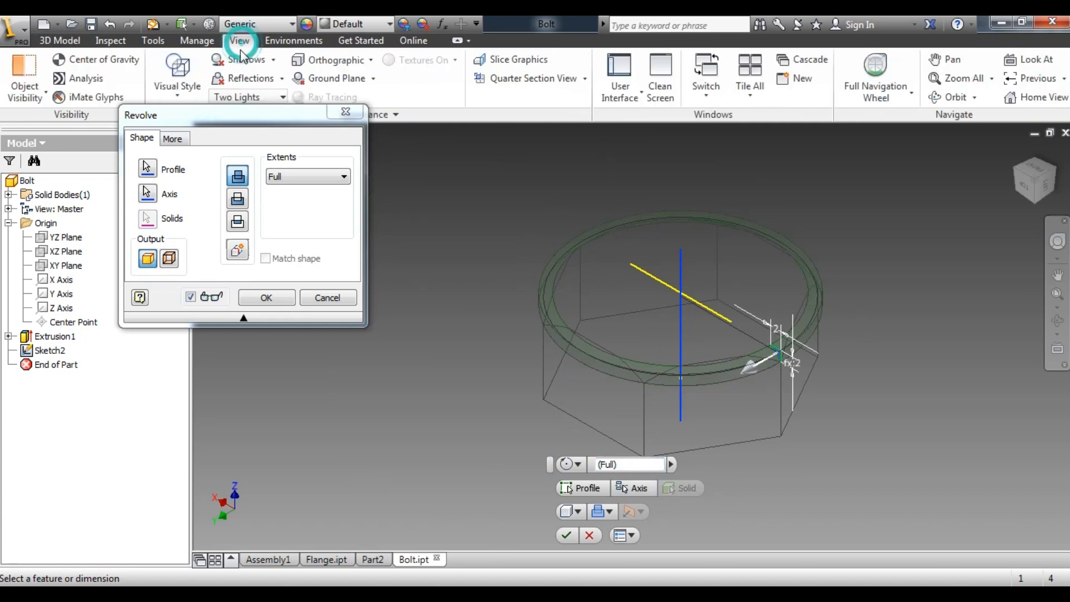
left_click_drag(187, 112, 179, 155)
left_click(177, 95)
left_click(203, 158)
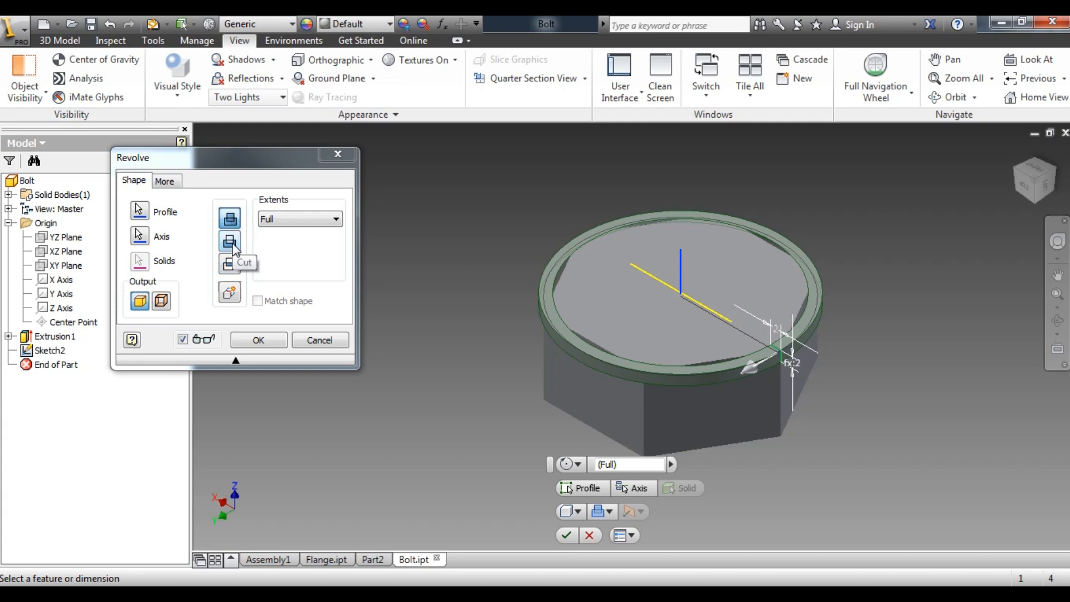
left_click(233, 247)
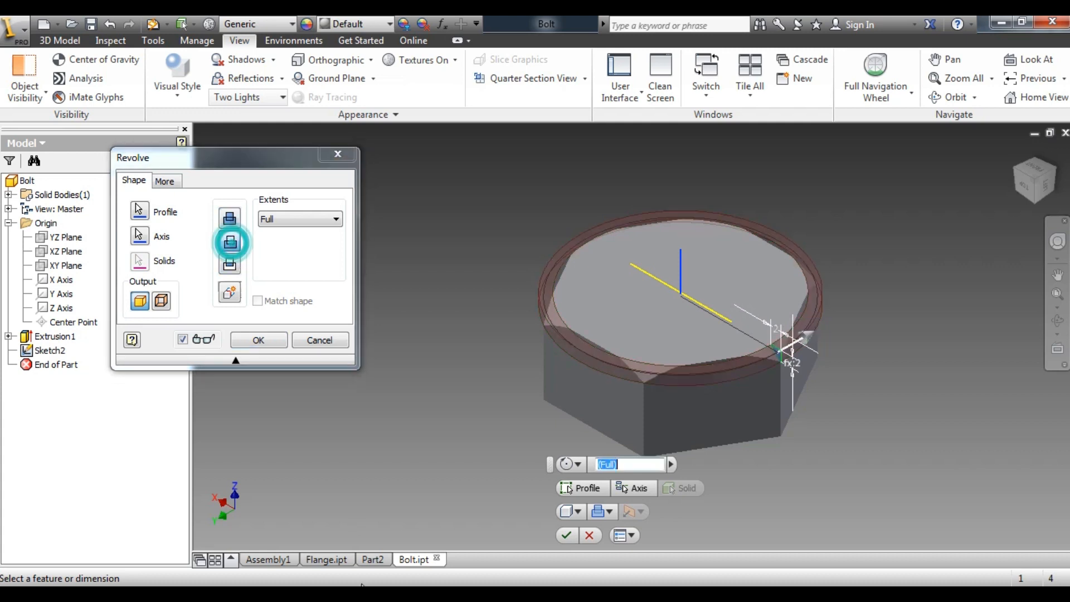
left_click(258, 341)
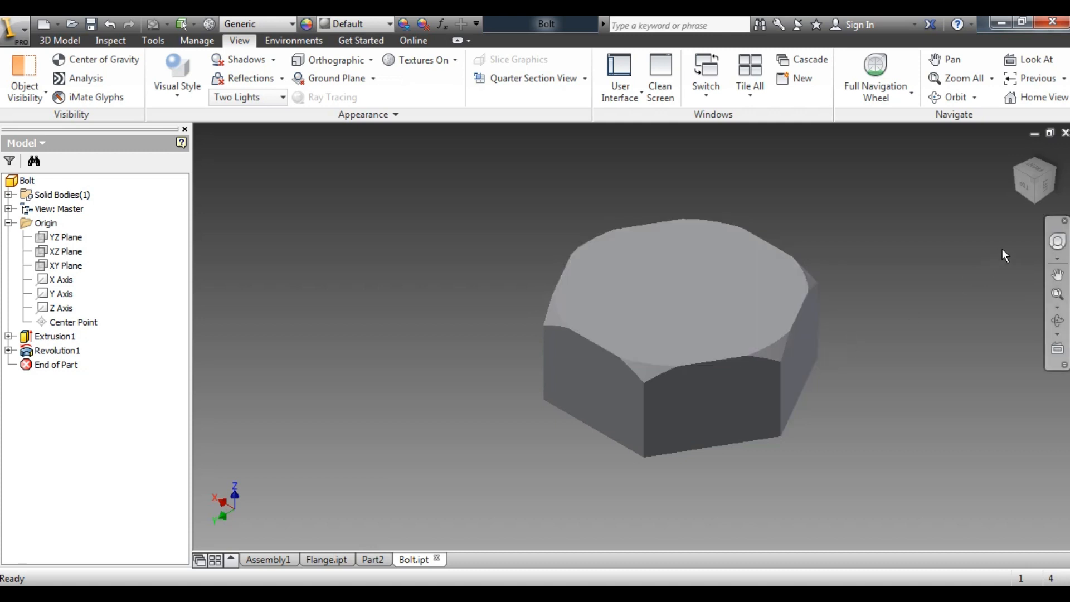
left_click(1035, 185)
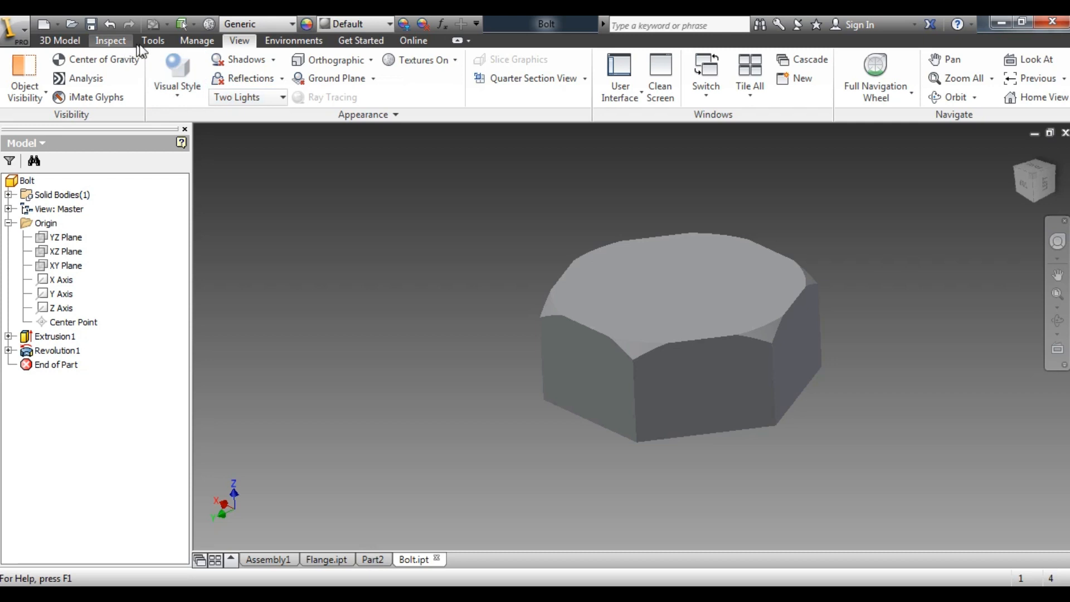
left_click(60, 40)
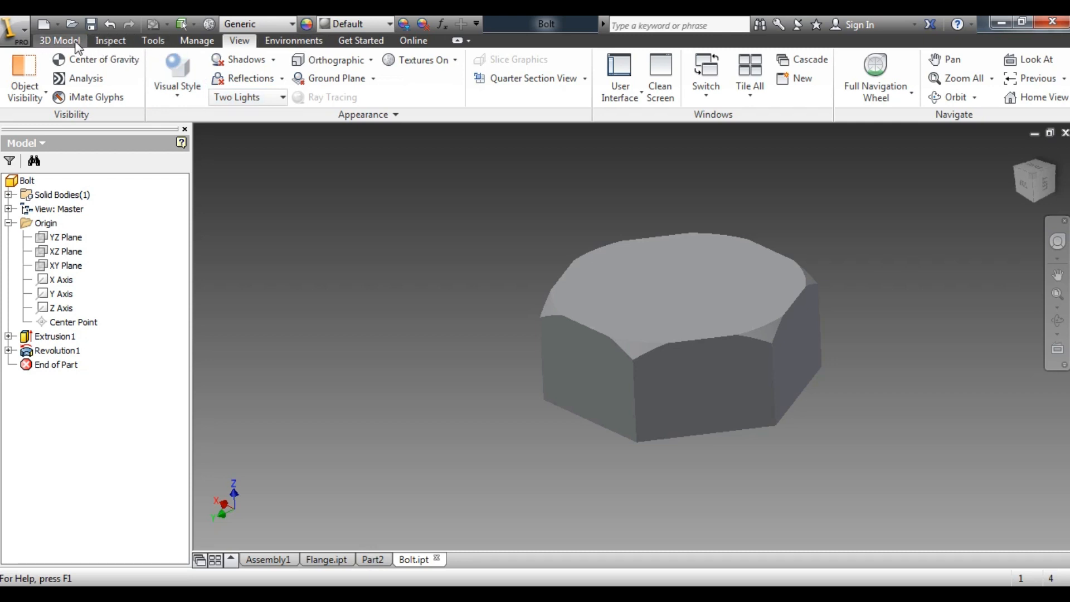
left_click(339, 67)
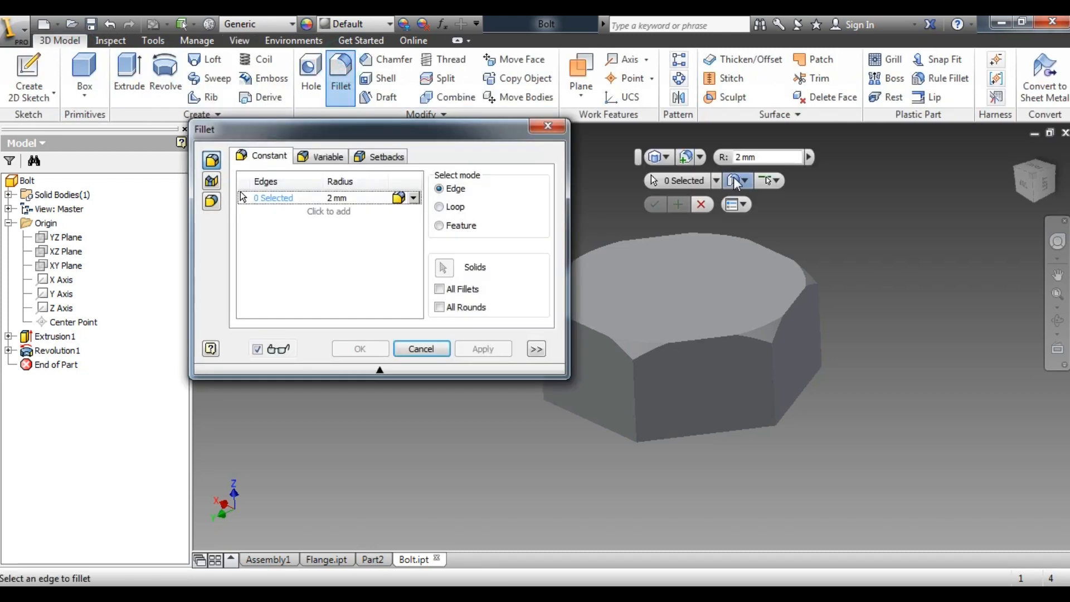
left_click(715, 430)
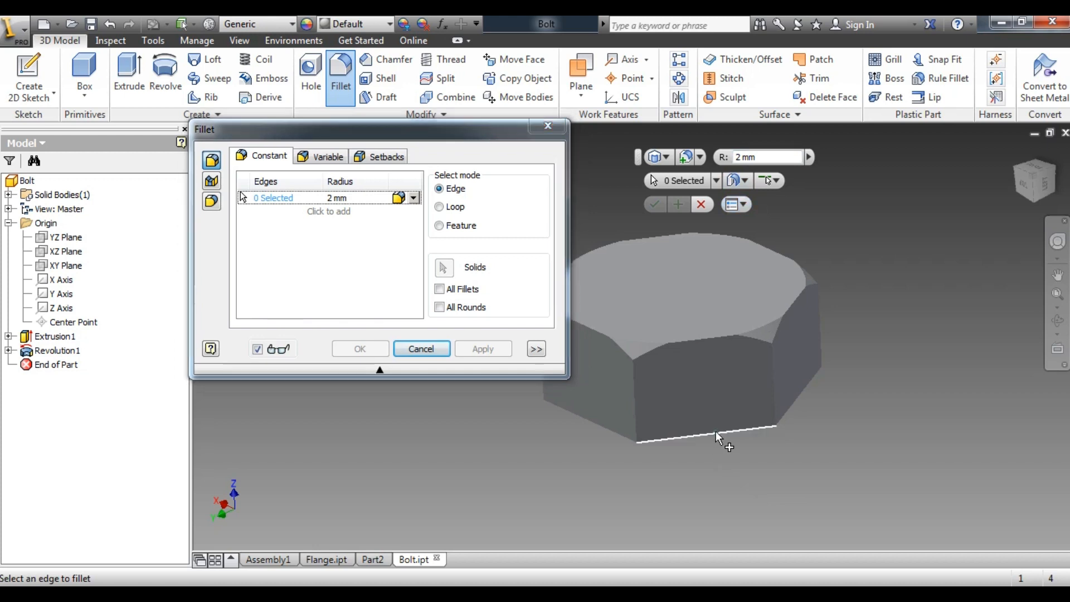
left_click(792, 405)
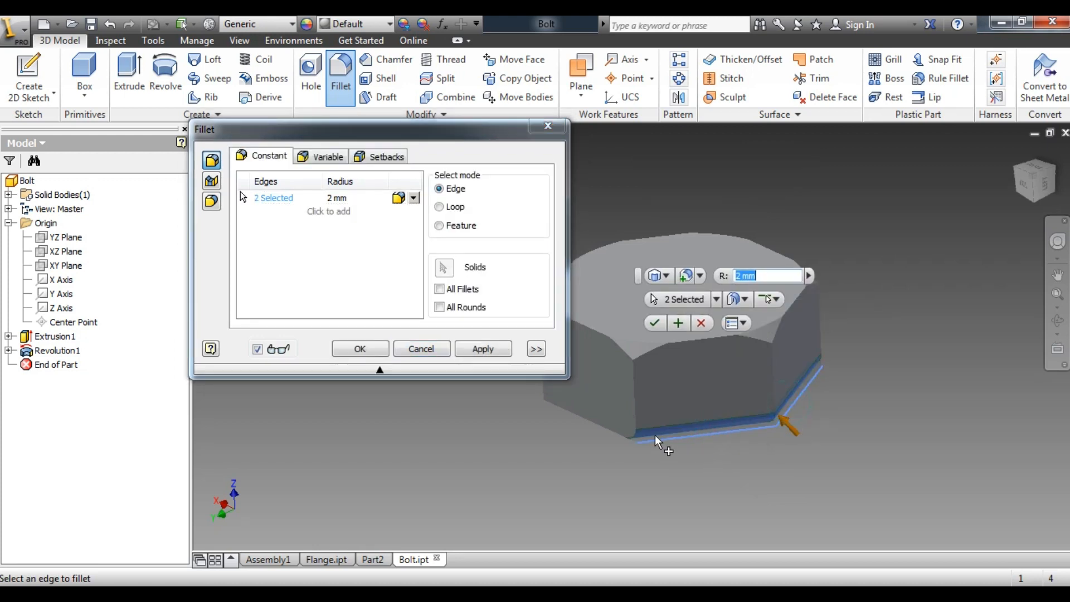
left_click(618, 431)
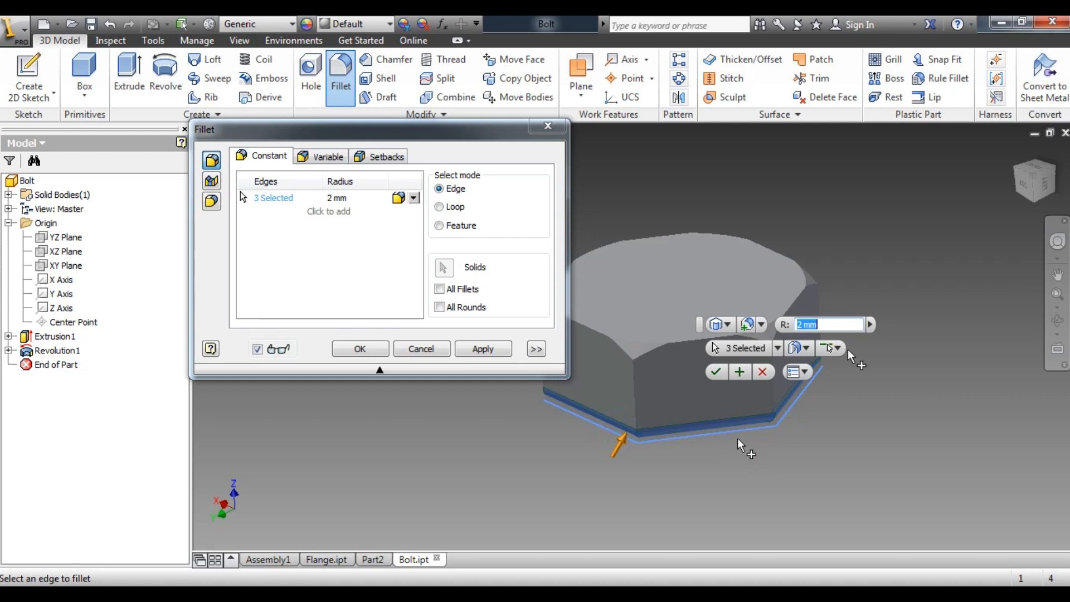
left_click(1037, 178)
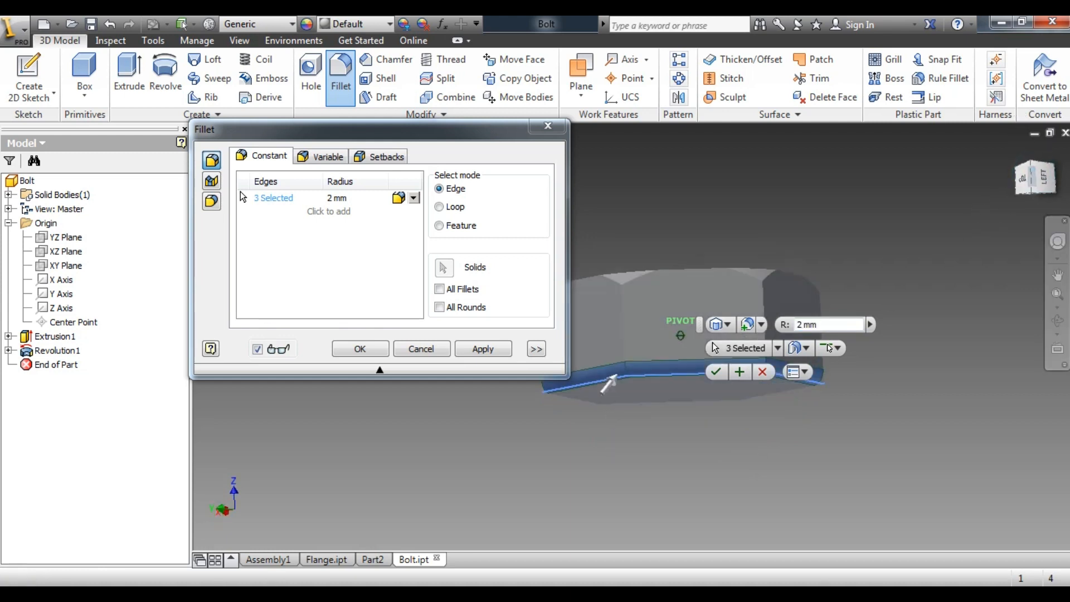
left_click_drag(1034, 167, 1035, 214)
left_click(548, 126)
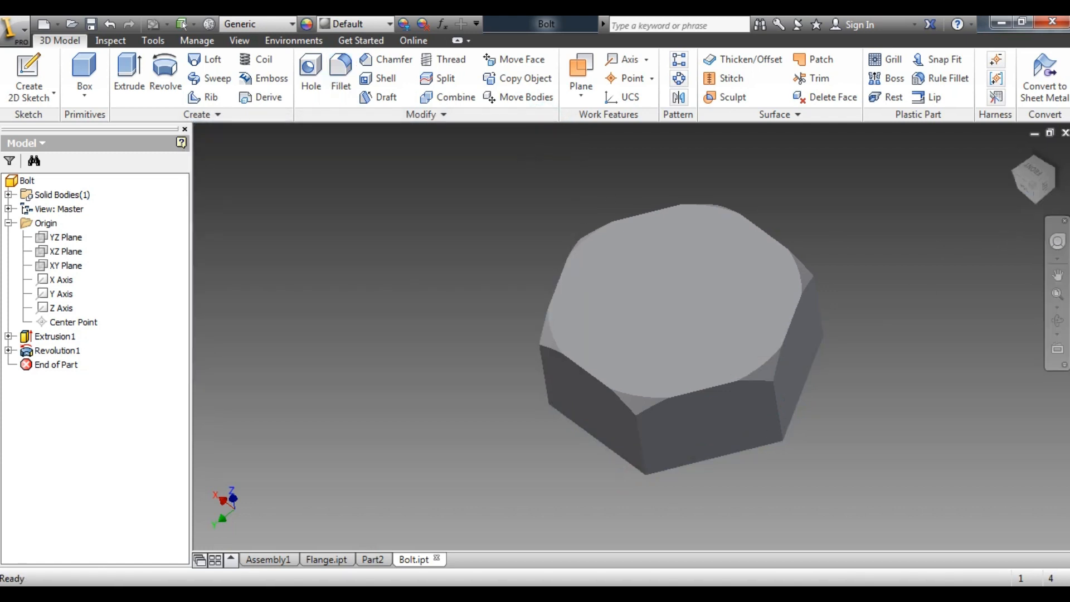
Consult the bolt drawing in the Flange Coupling Assembly PDF and start a new sketch on the underside of the hexagonal head
key("alt+Tab")
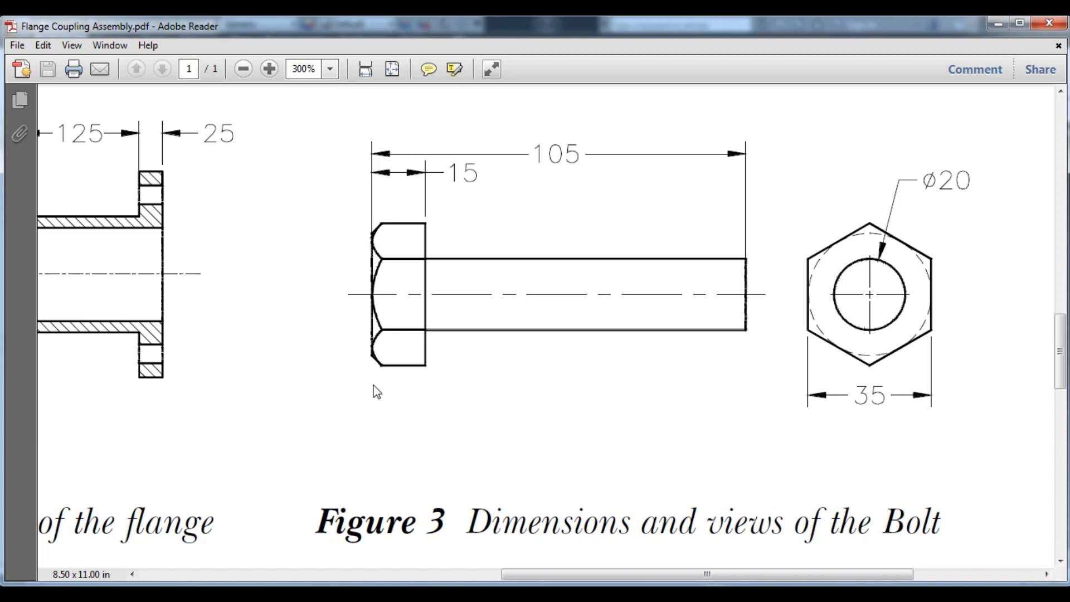
left_click(344, 594)
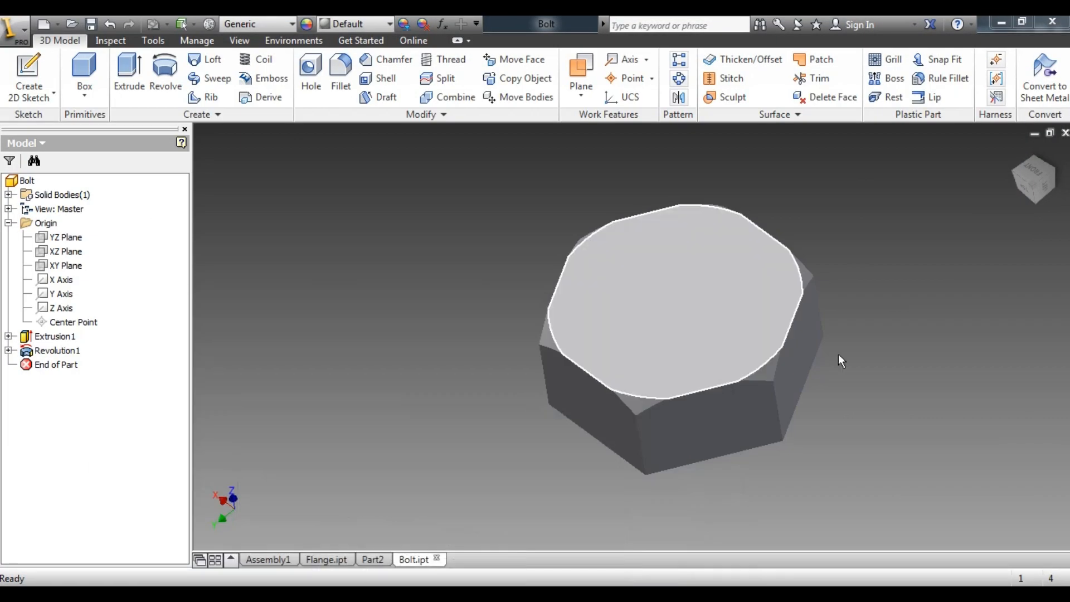
left_click(1025, 186)
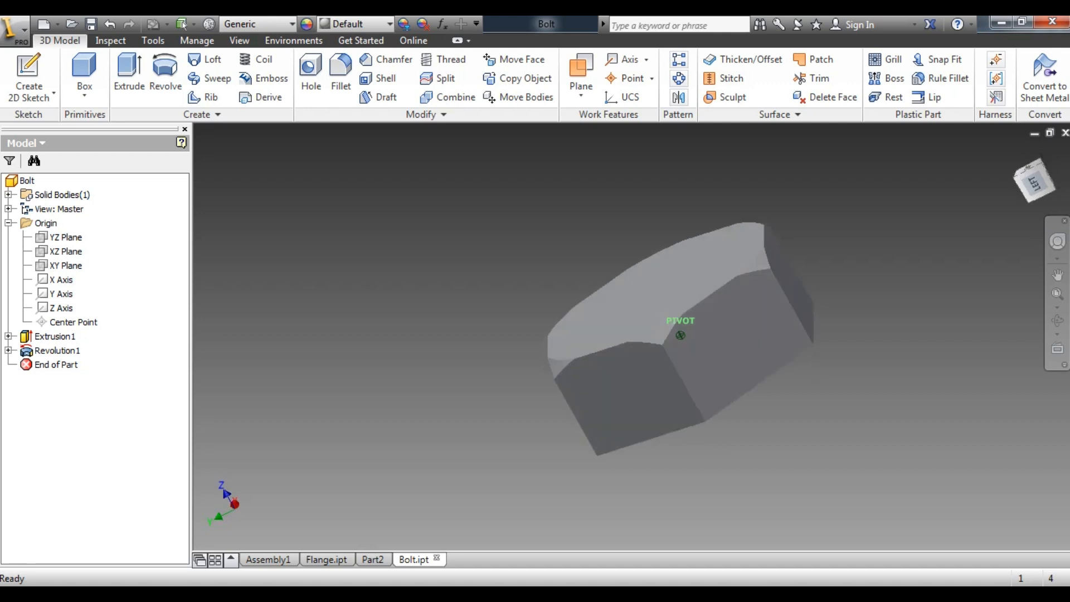
left_click(28, 69)
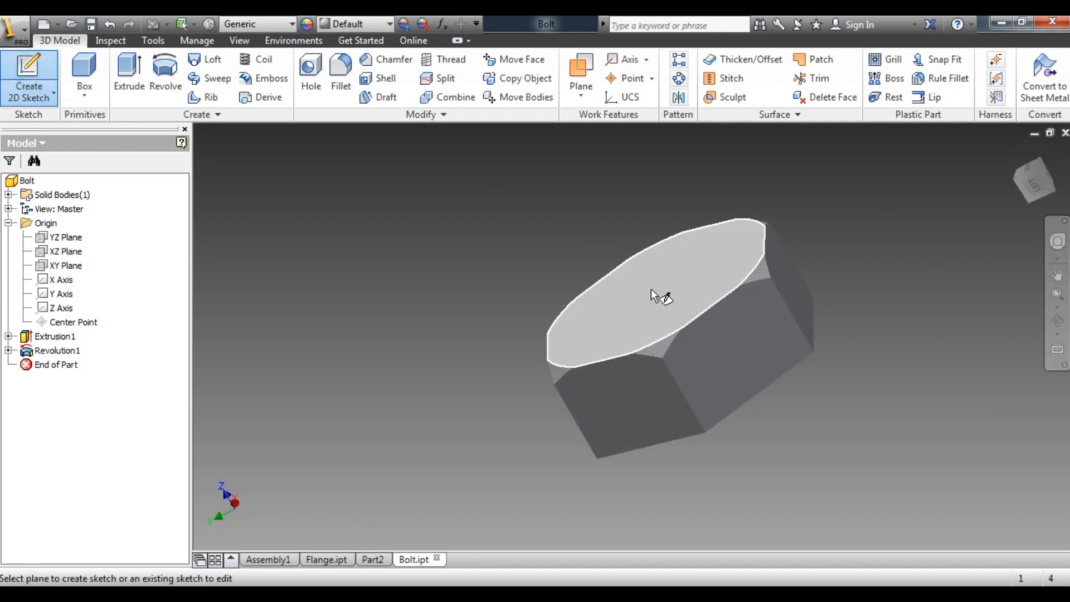
left_click(535, 594)
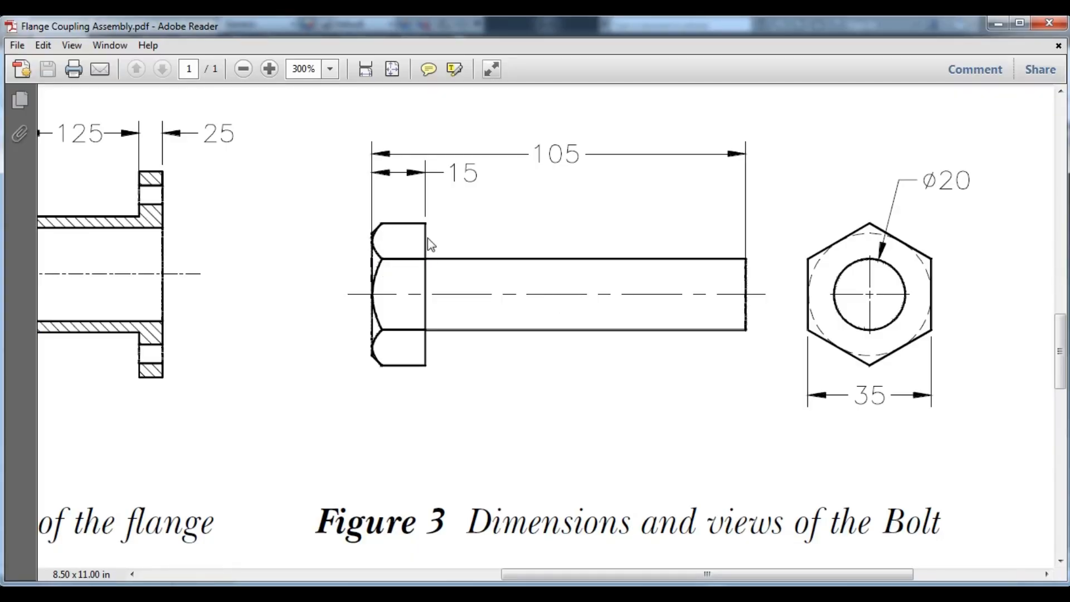
left_click(403, 594)
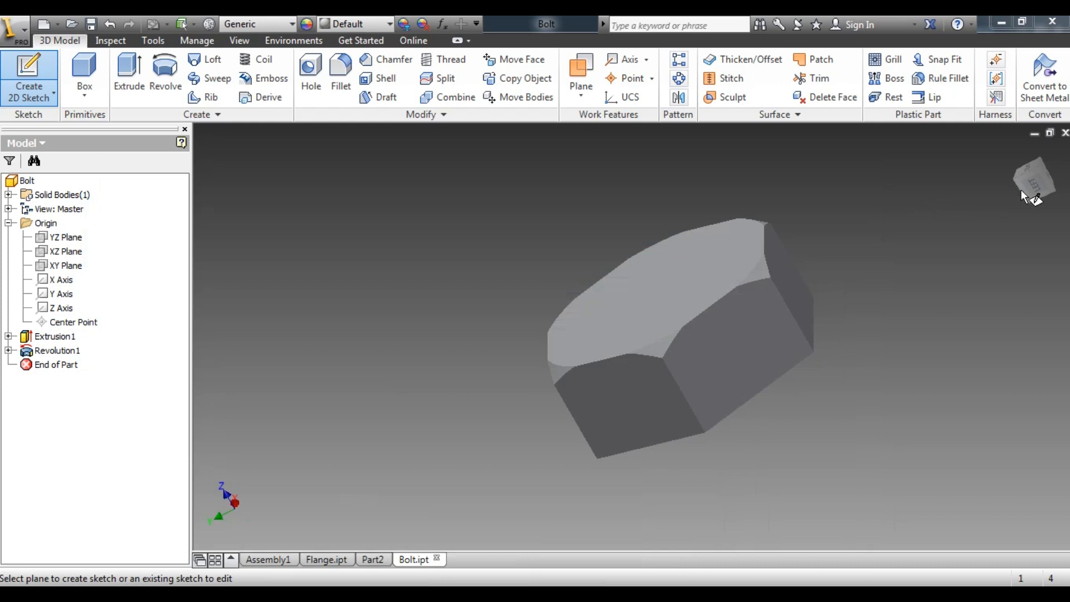
left_click_drag(1041, 176, 830, 325)
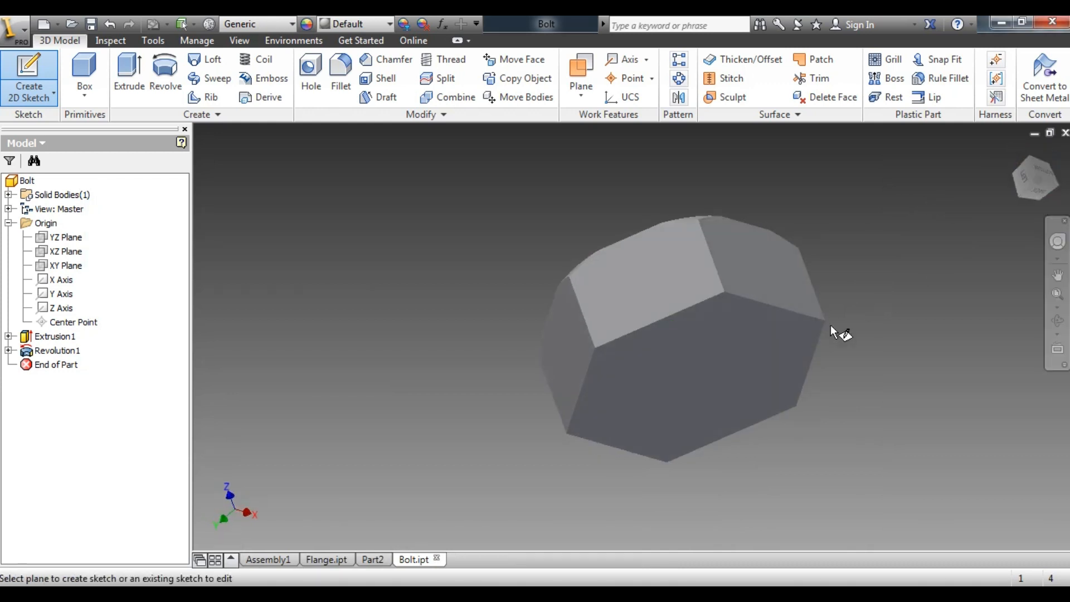
left_click(747, 403)
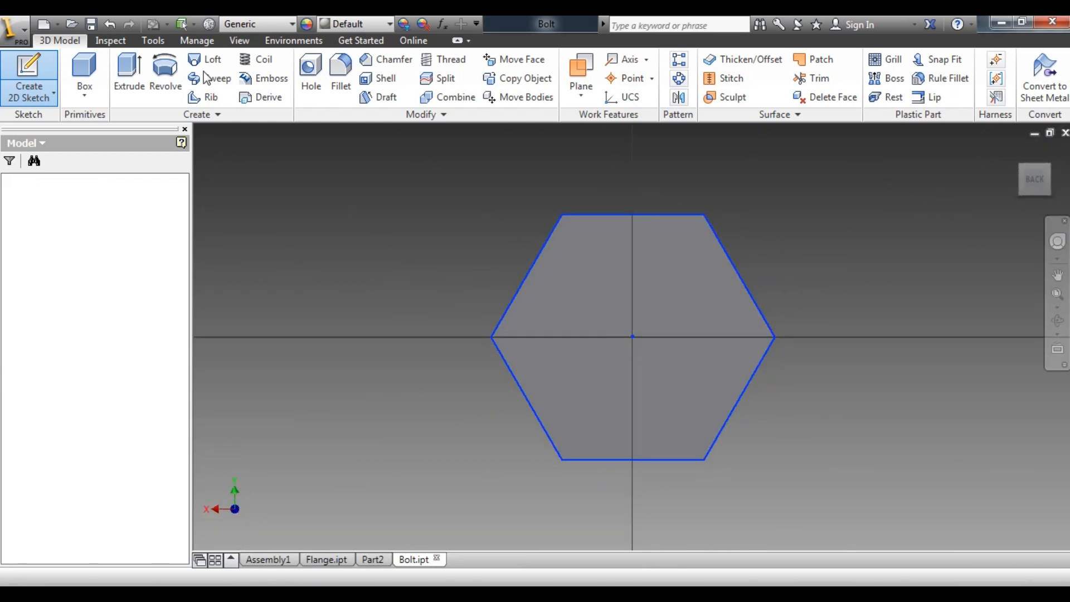
Draw a 20 mm diameter circle centred on the origin and finish the sketch
left_click(56, 59)
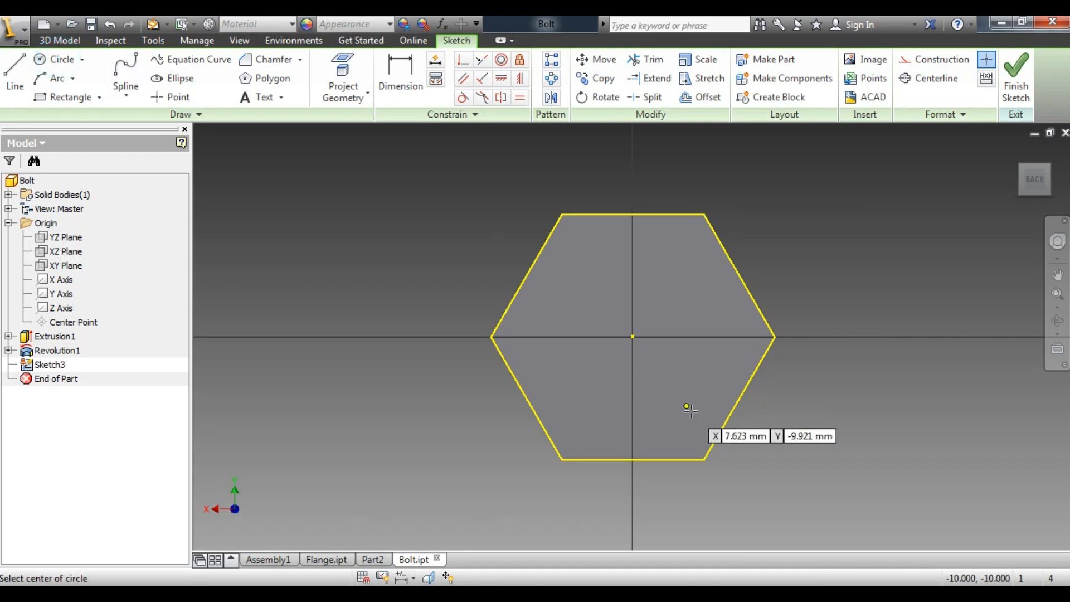
left_click(631, 337)
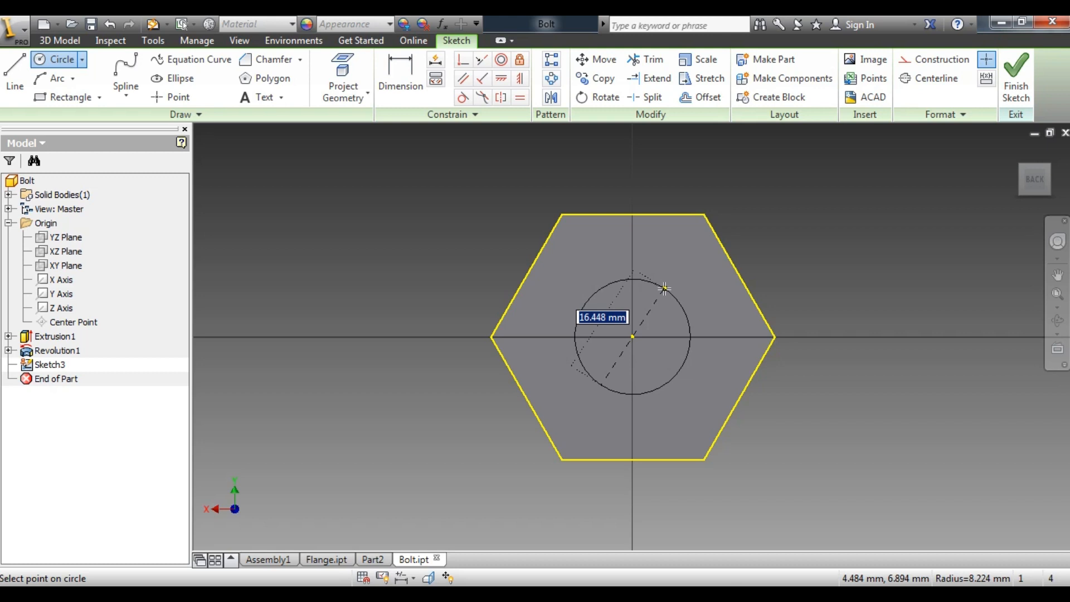
type("20")
key("Return")
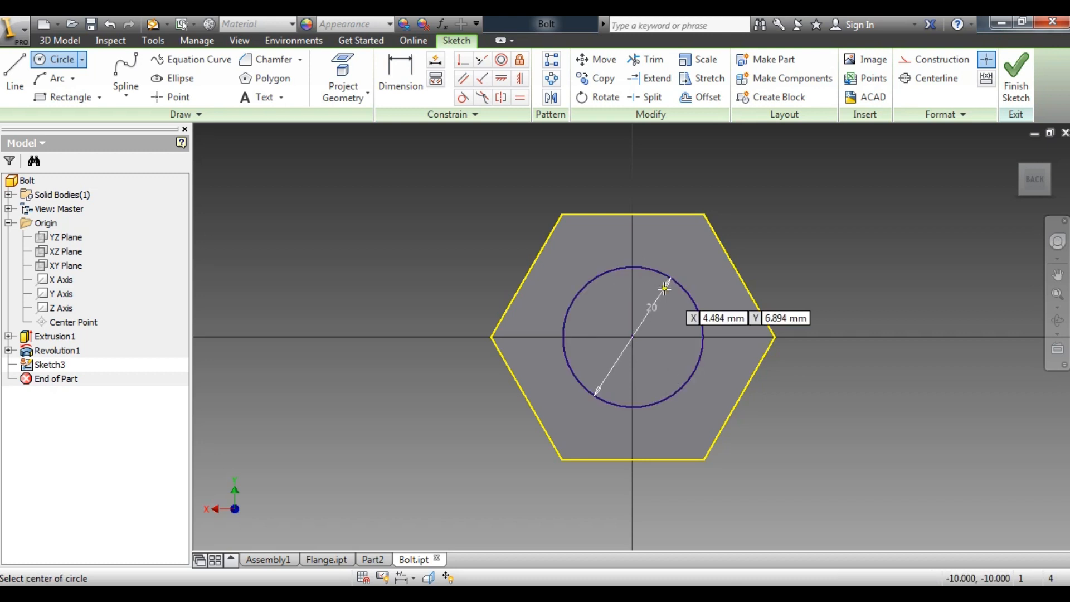
left_click(1020, 83)
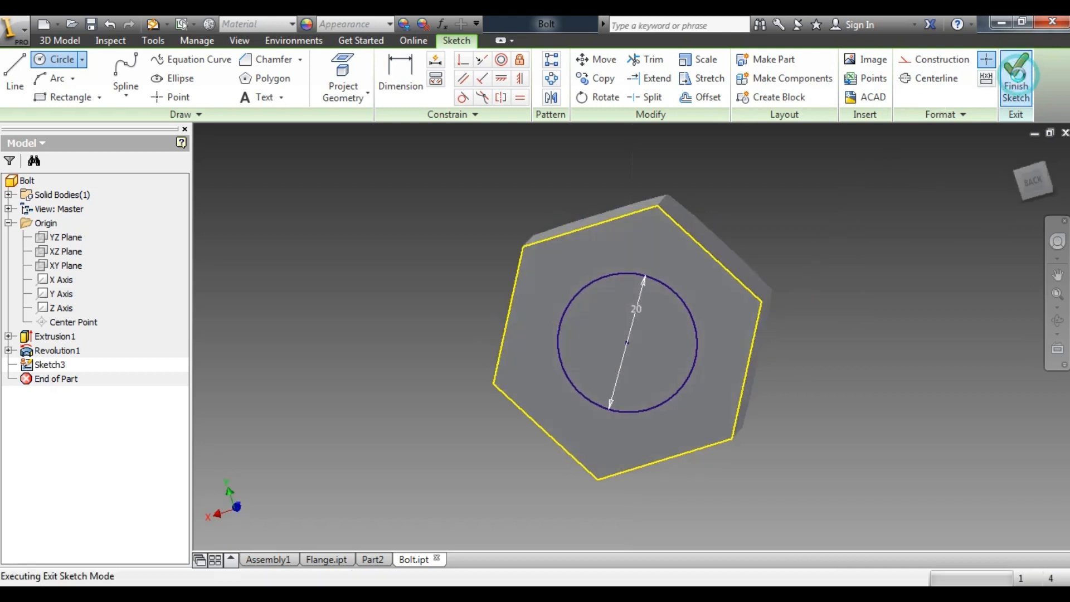
Check the bolt lengths in the PDF drawing and extrude the circle away from the head by 105-15 mm to form the shank
scroll(336, 335, "down", 5)
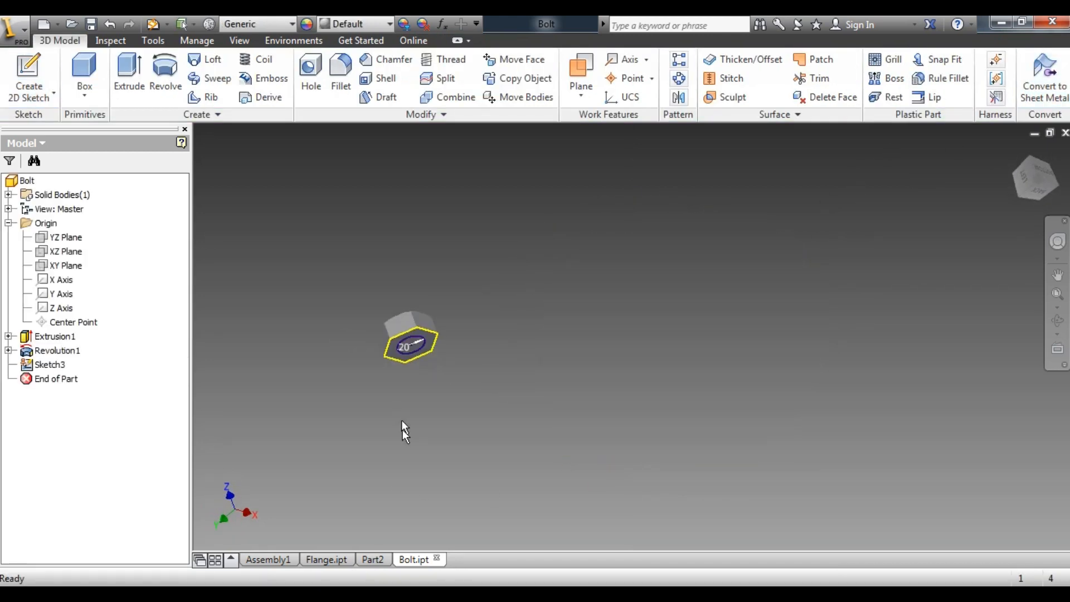
scroll(401, 419, "up", 3)
left_click(384, 593)
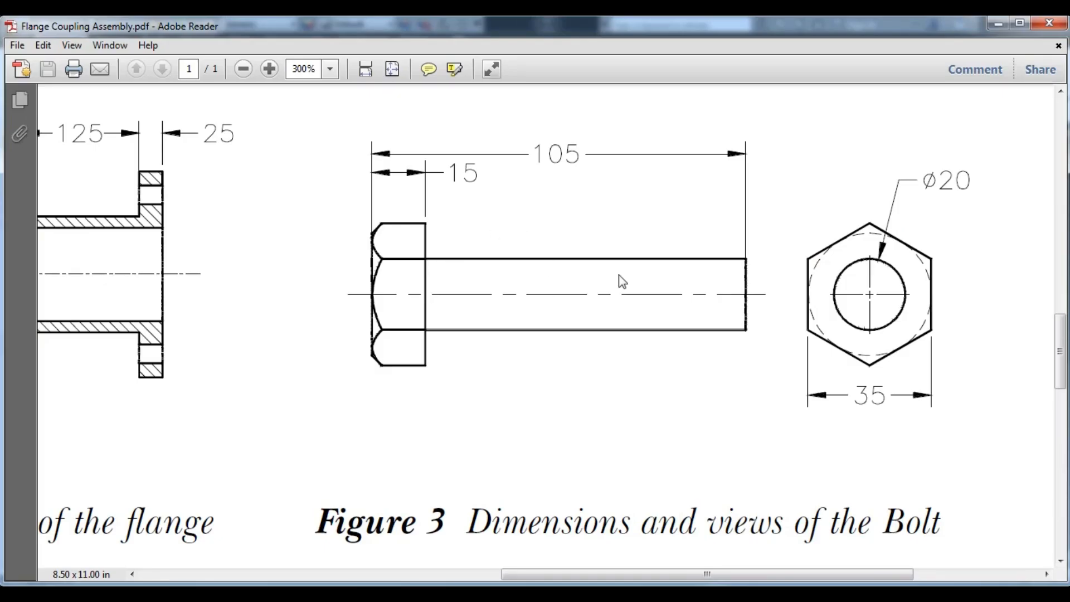
left_click(455, 594)
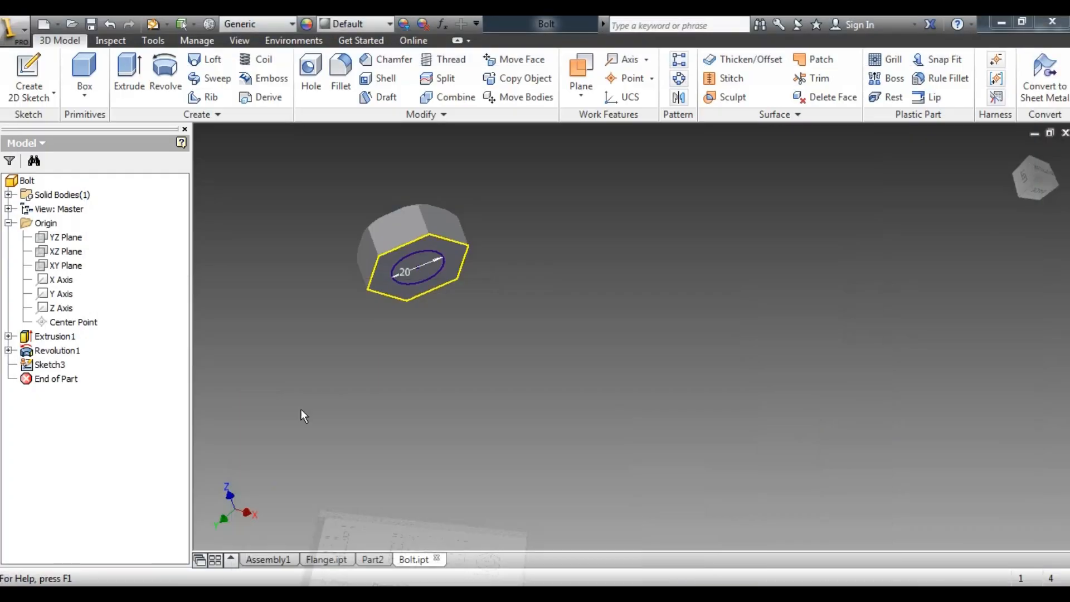
left_click(127, 70)
left_click(426, 266)
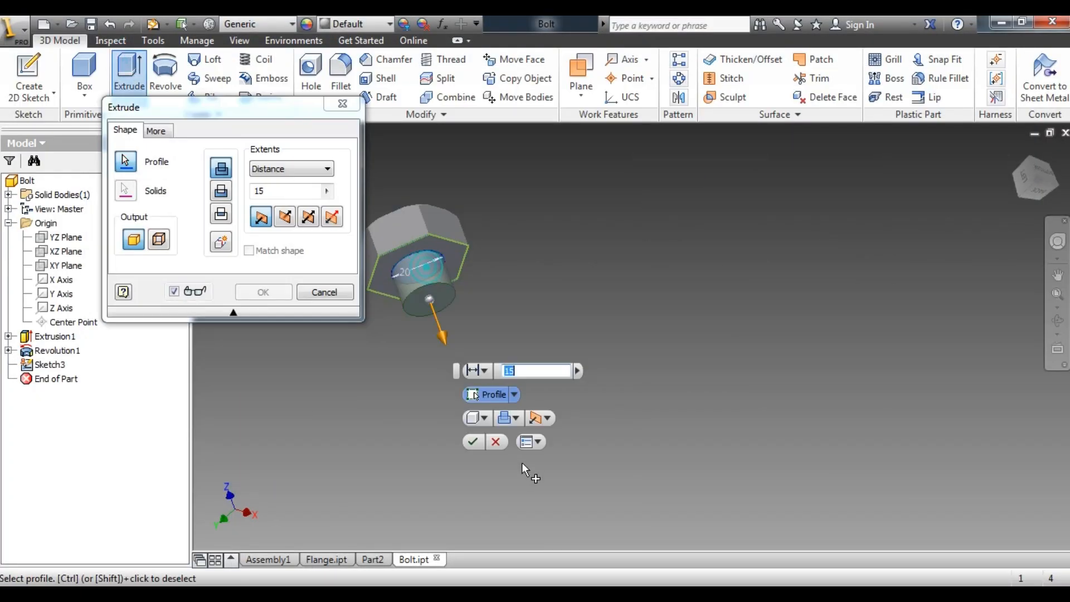
left_click(390, 594)
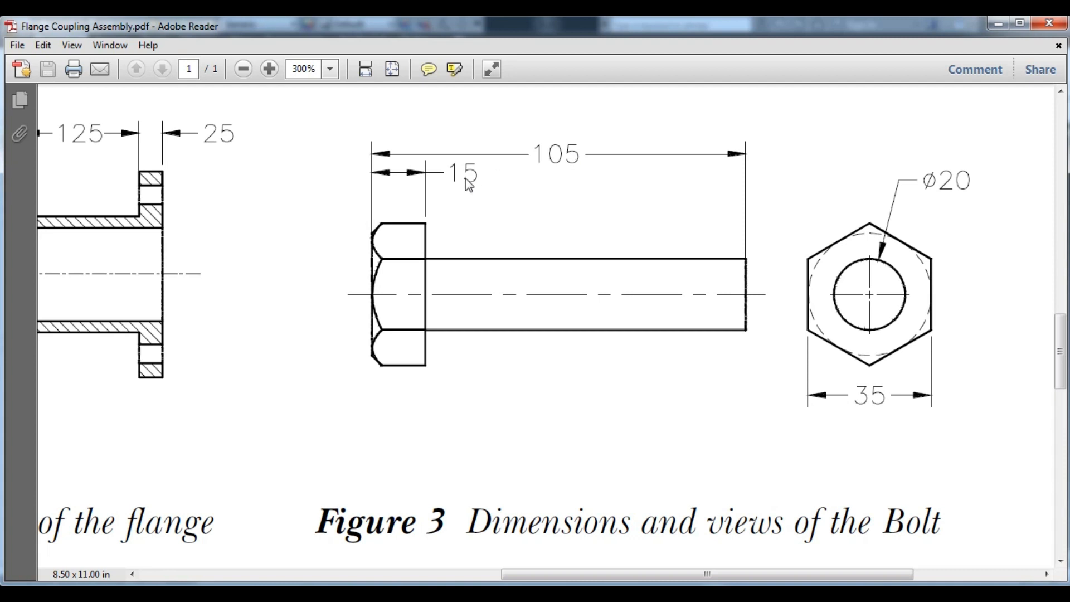
left_click(390, 594)
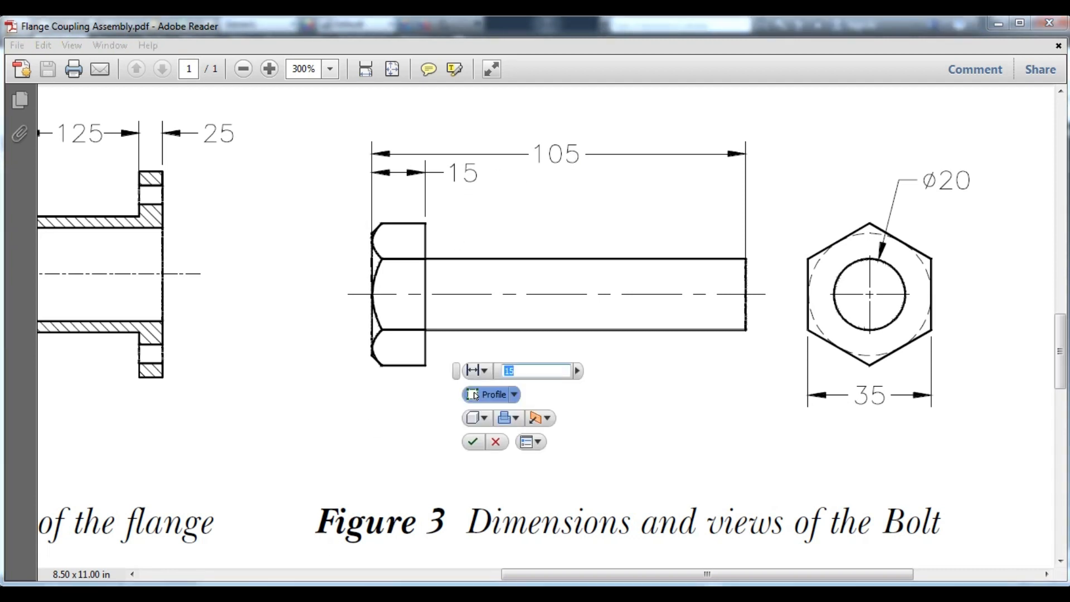
left_click(998, 24)
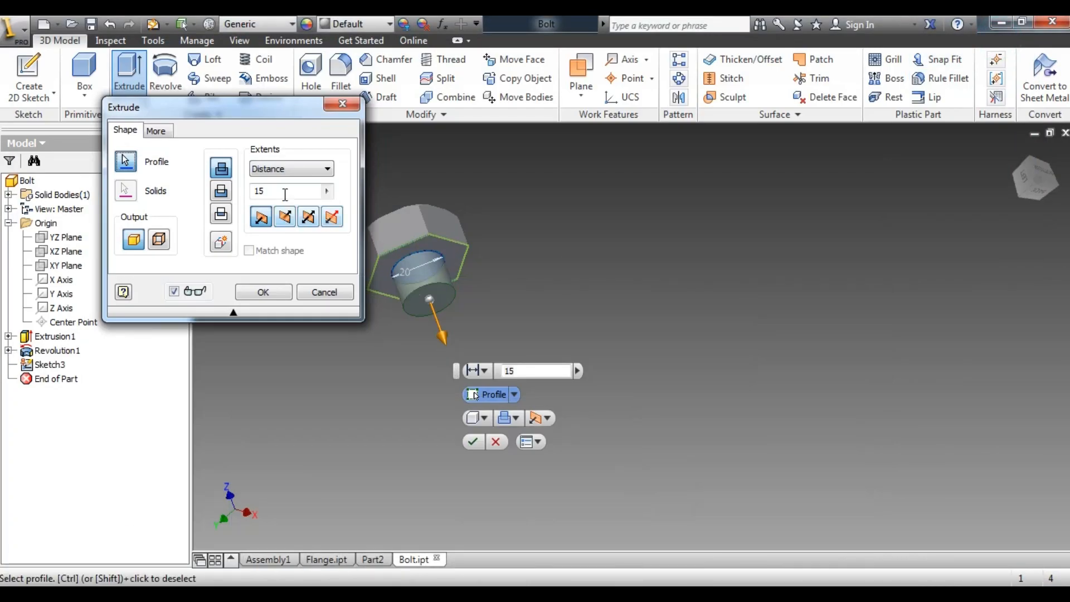
double_click(267, 191)
type("10")
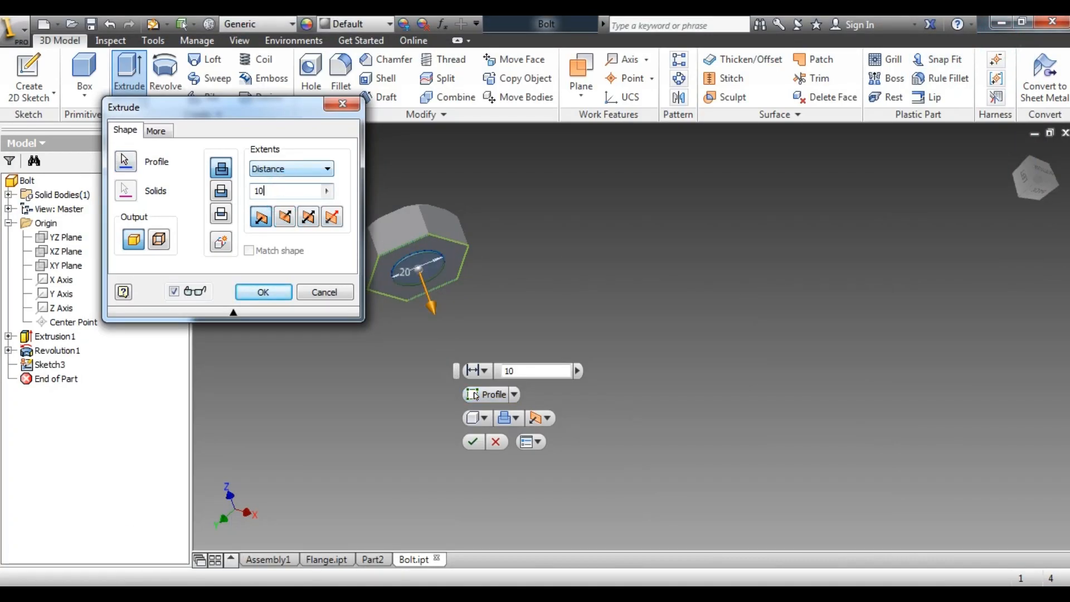
type("5-15")
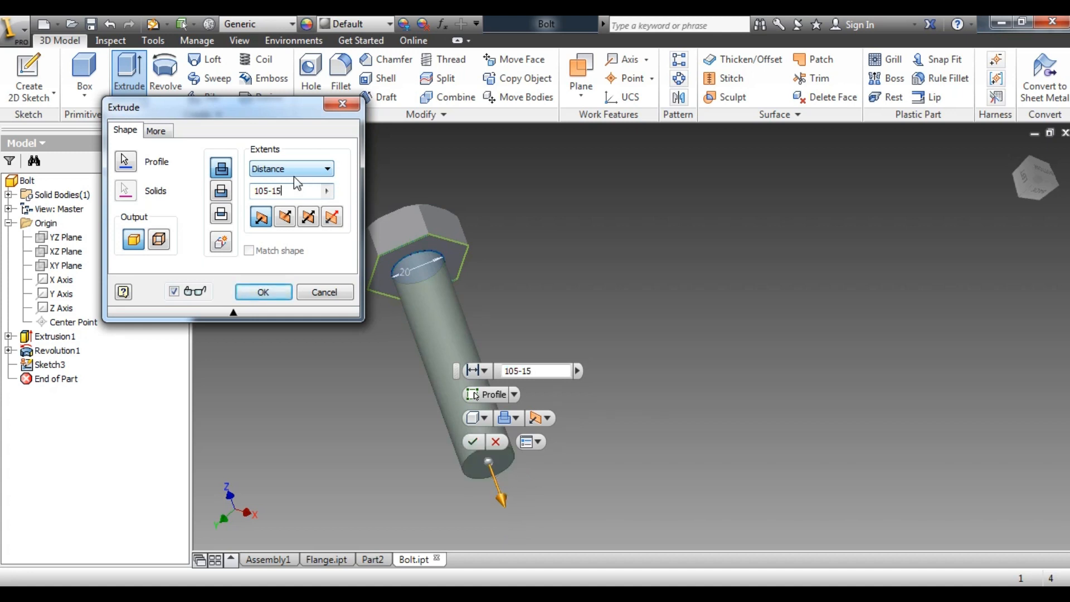
left_click(260, 294)
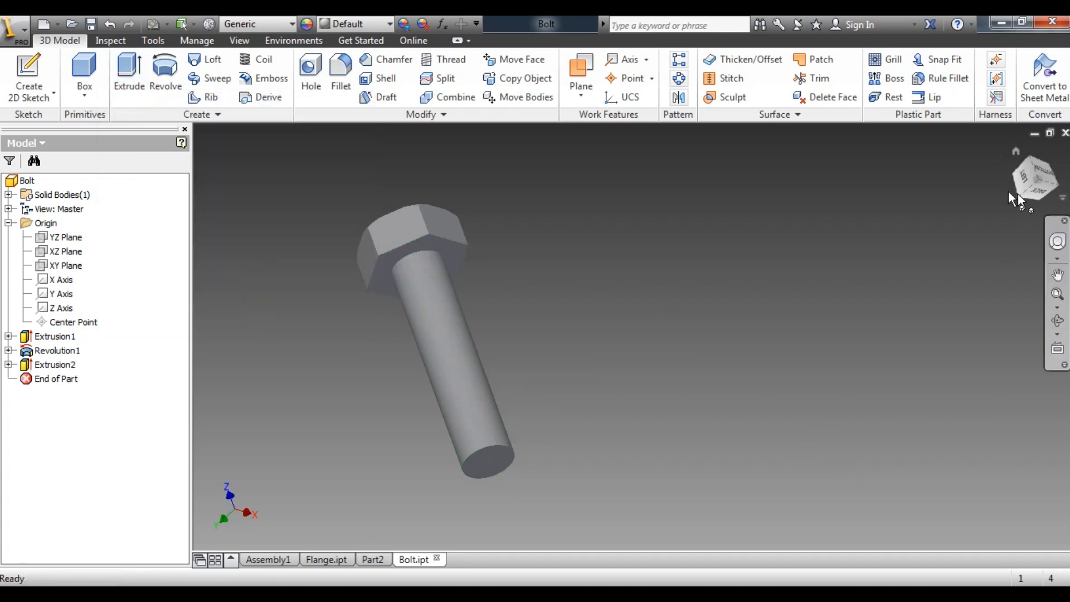
Start a thread on the shank's cylindrical face and choose the designation M20x2.5
left_click(1023, 181)
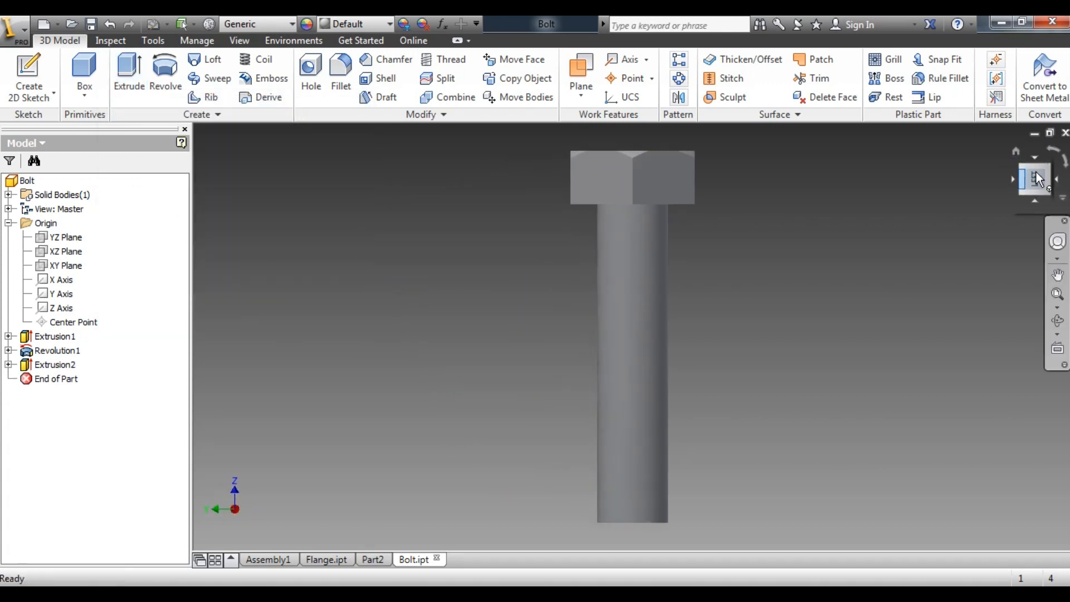
left_click(1051, 150)
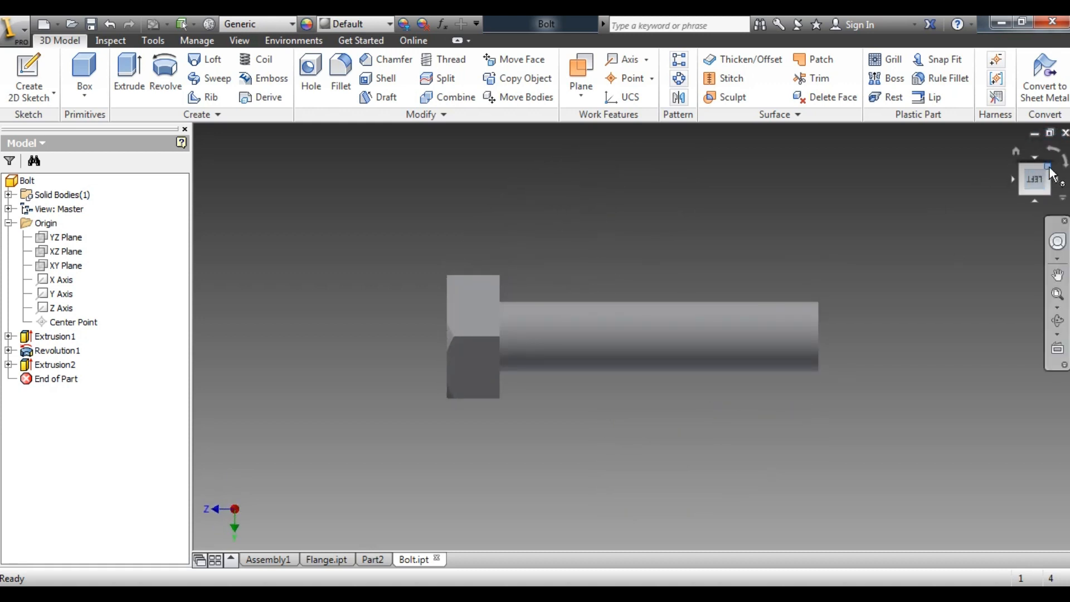
left_click(1049, 169)
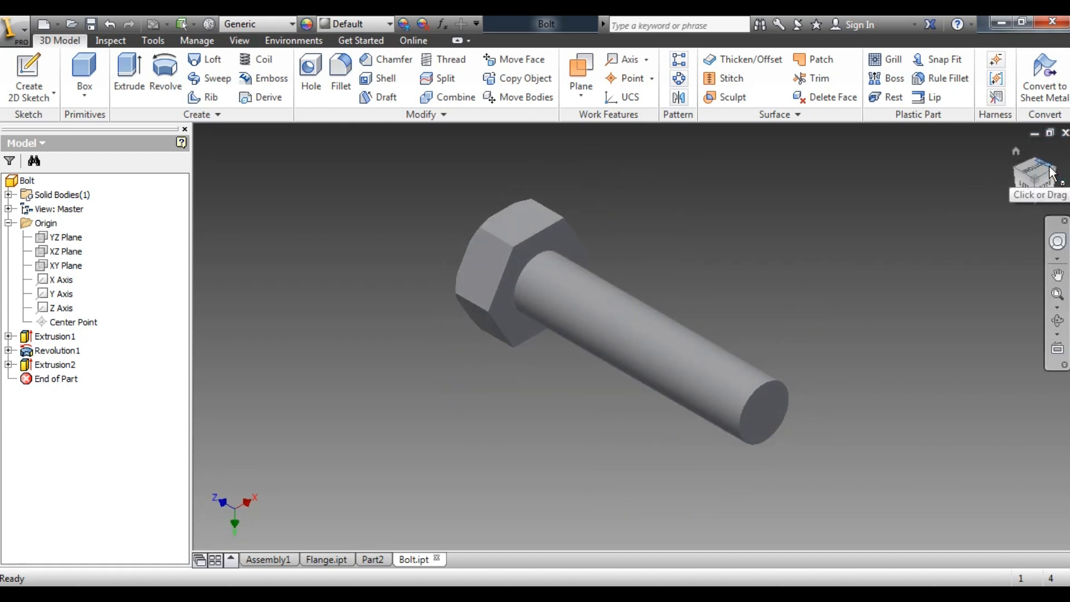
left_click(564, 295)
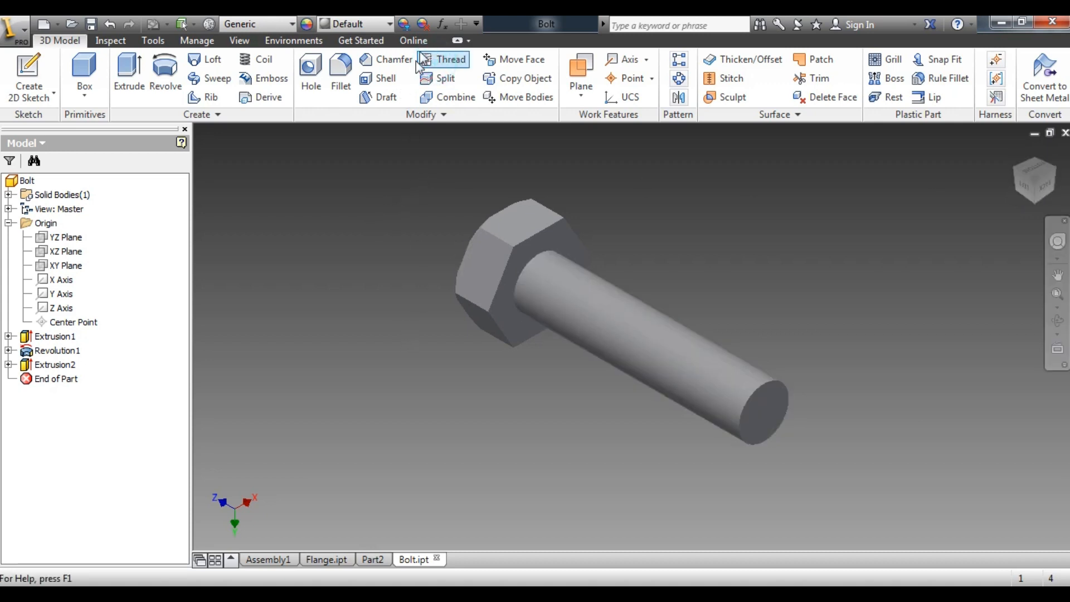
left_click(440, 61)
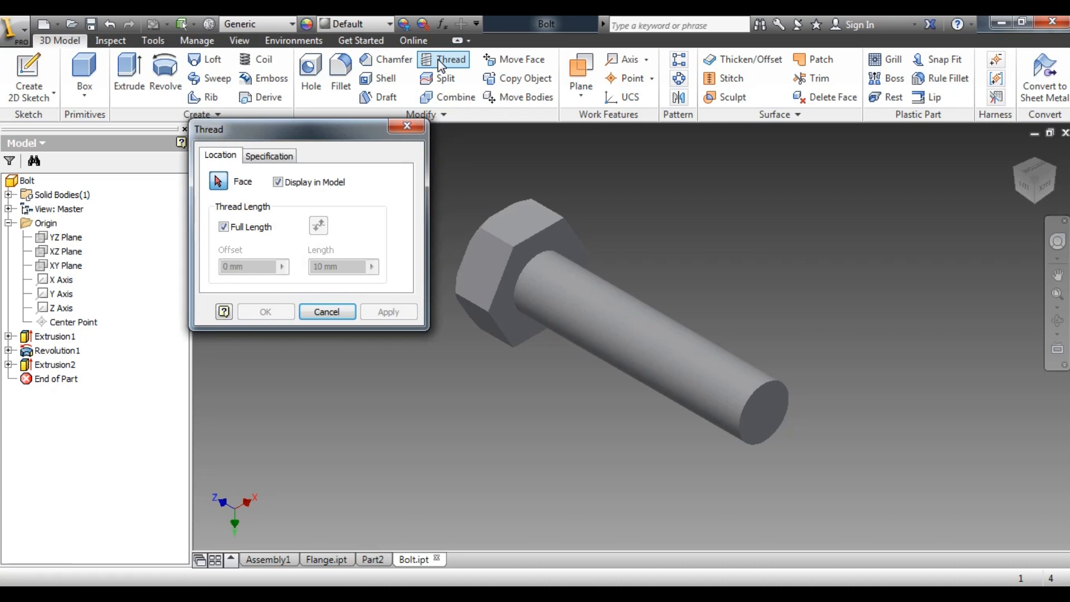
left_click(681, 358)
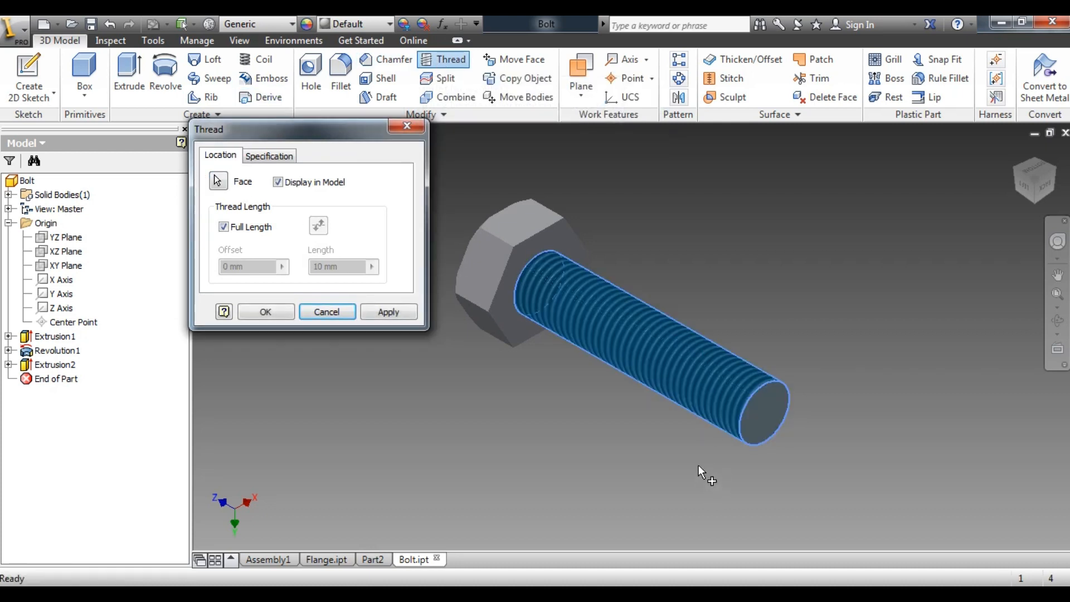
left_click(288, 161)
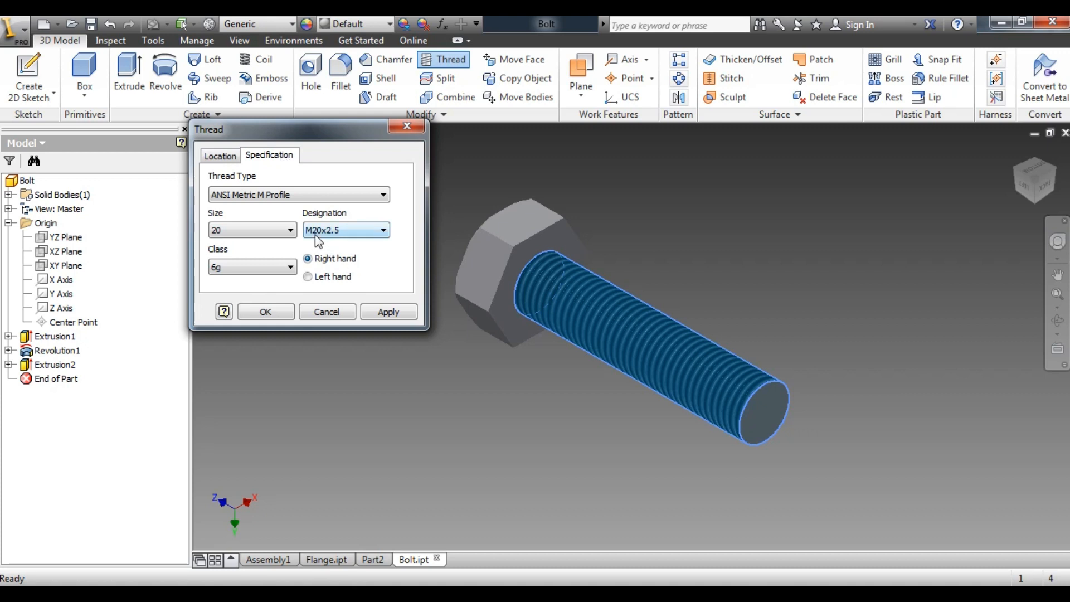
left_click(332, 232)
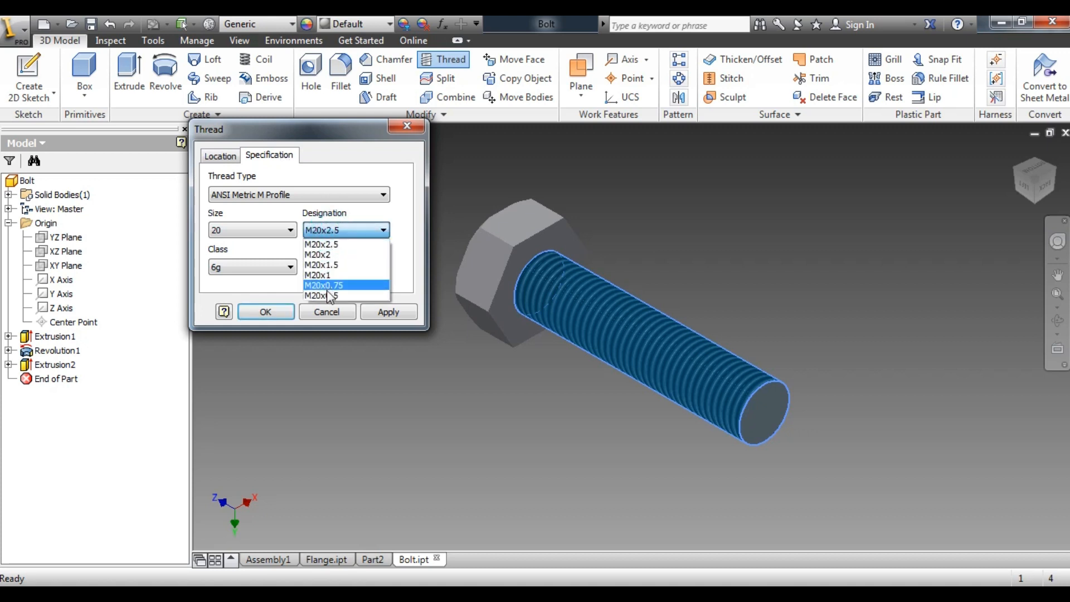
left_click(332, 244)
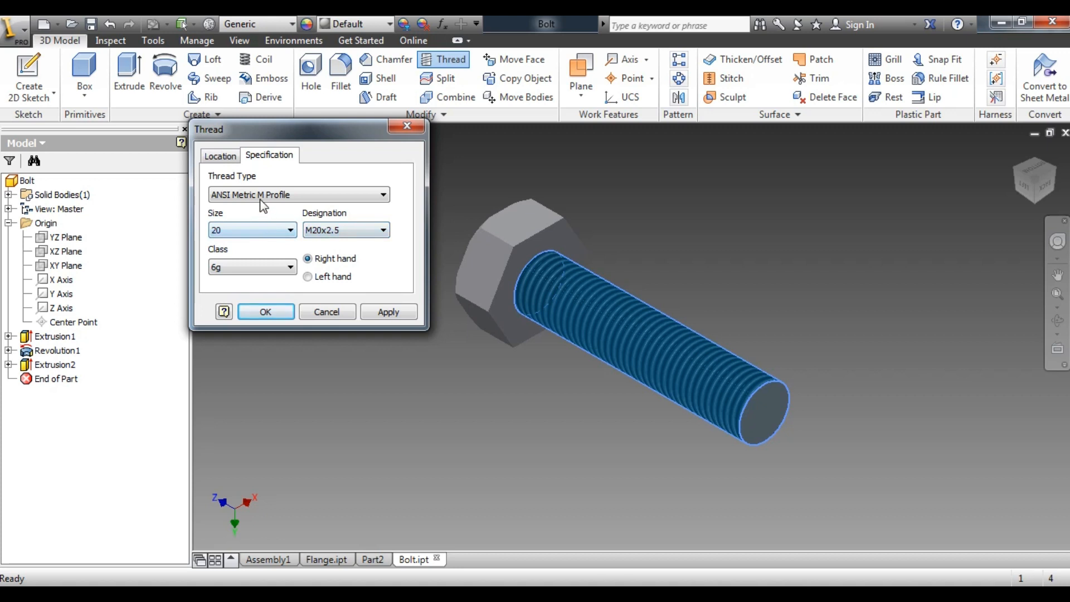
Turn off full-length threading and set the thread length to 80 mm
left_click(221, 156)
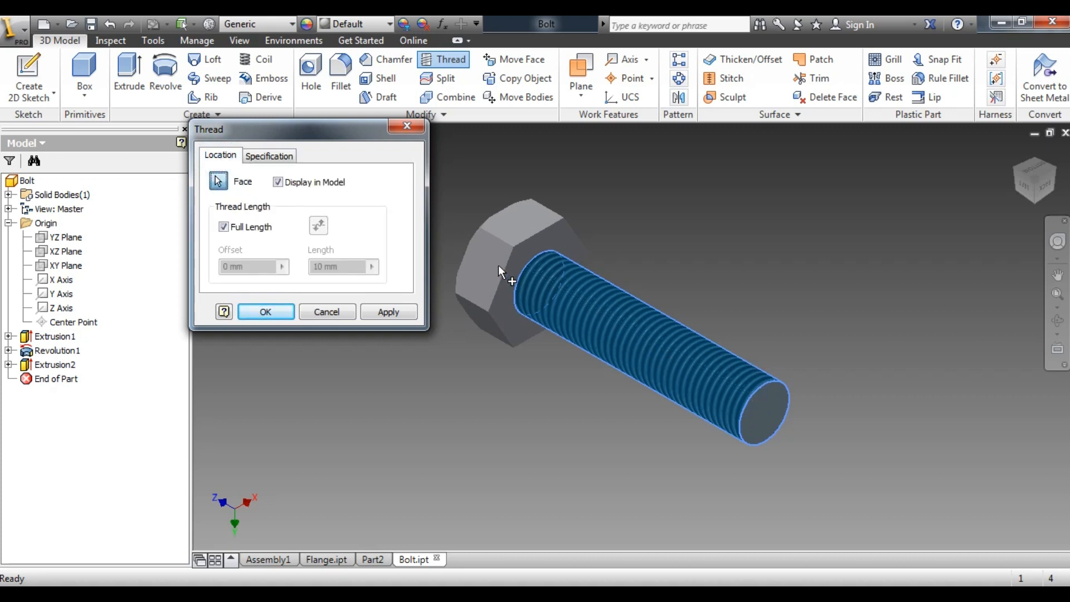
left_click(223, 227)
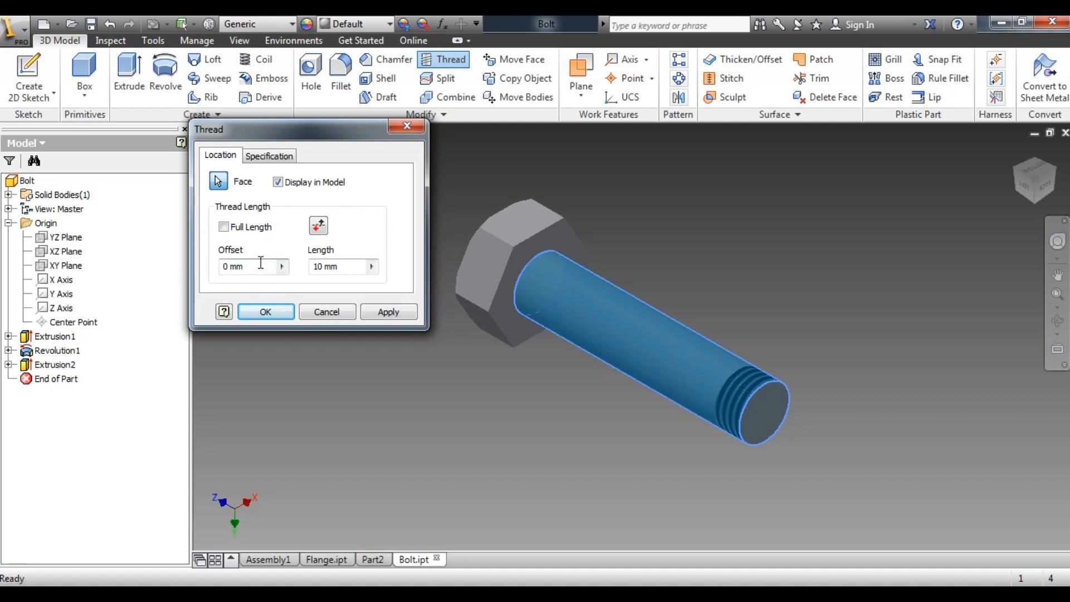
double_click(337, 270)
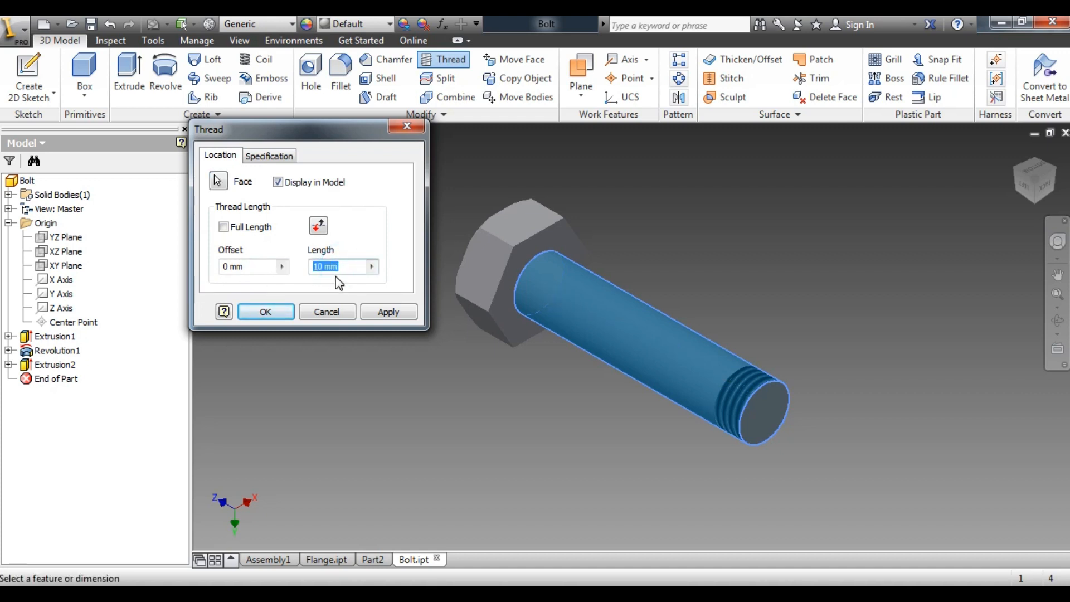
type("90")
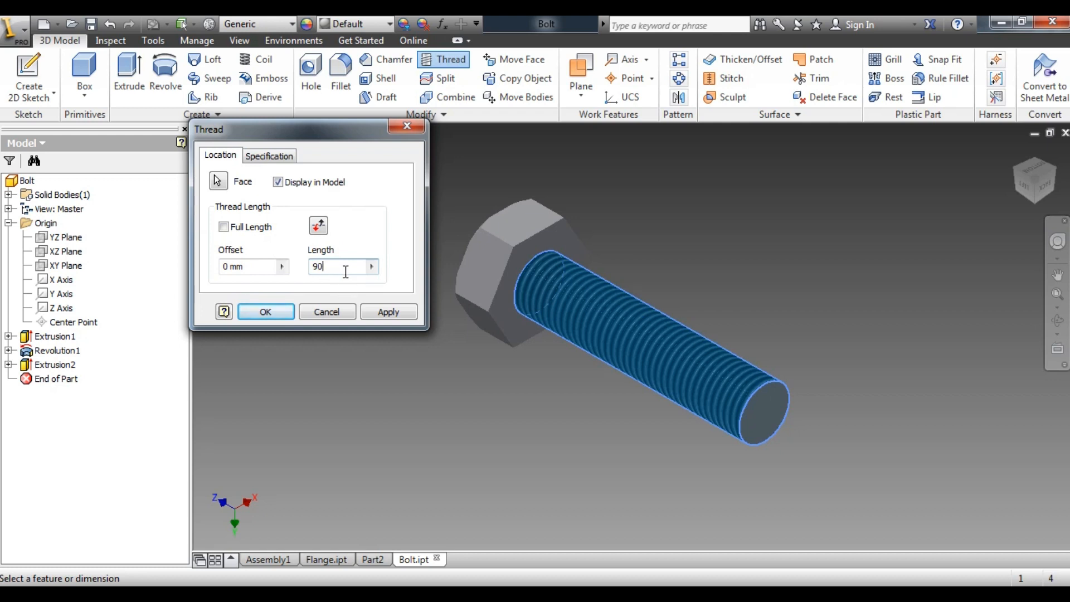
key("BackSpace")
key("BackSpace")
type("80")
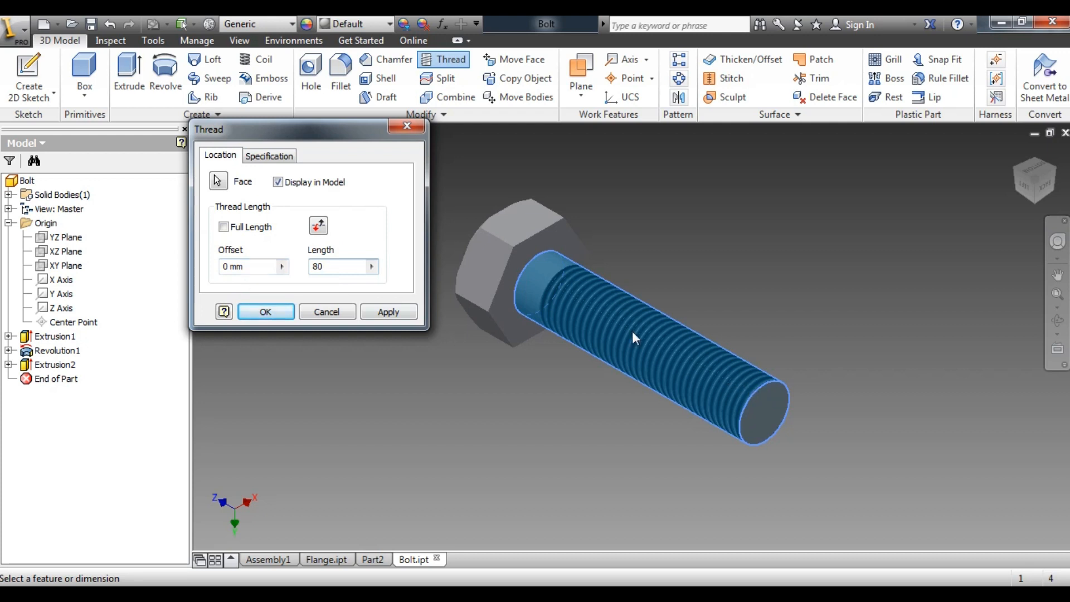
Set the thread offset to 0 and apply the thread to the shank
left_click_drag(268, 266, 206, 241)
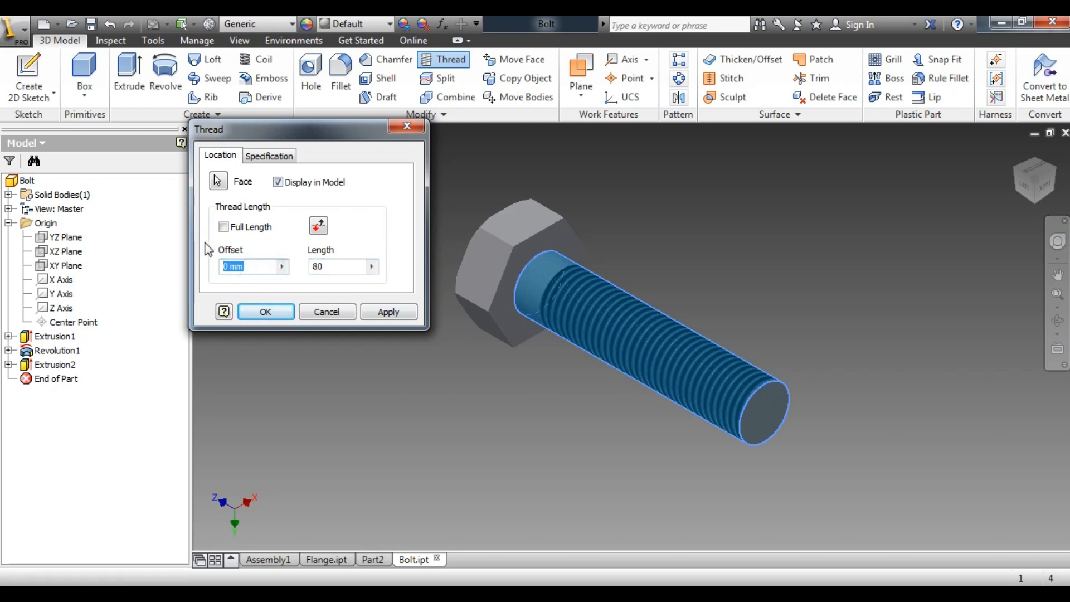
type("5")
left_click_drag(249, 266, 215, 266)
type("0")
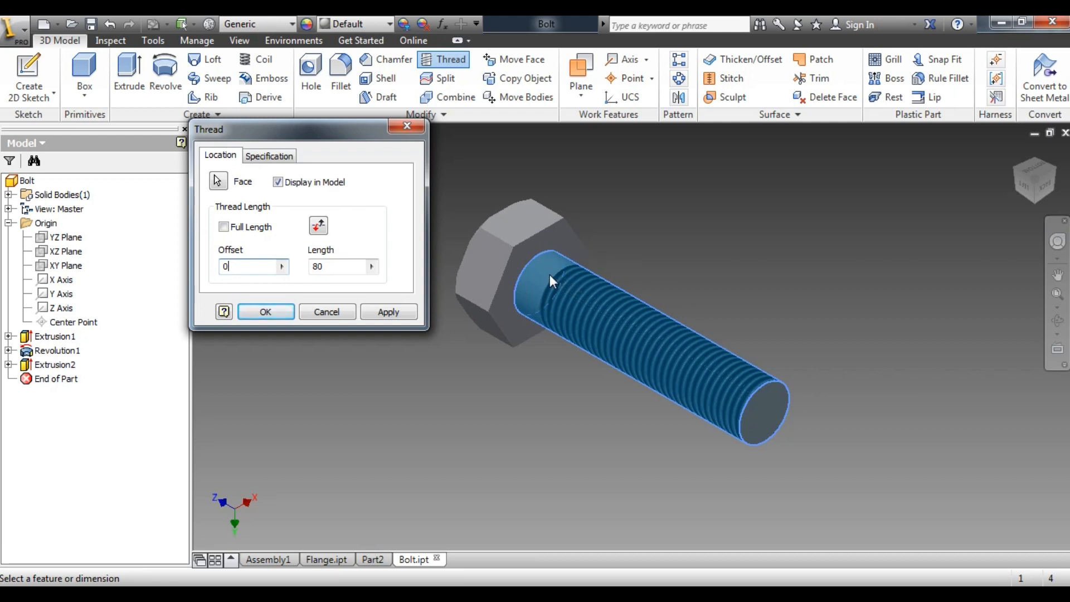
left_click(388, 312)
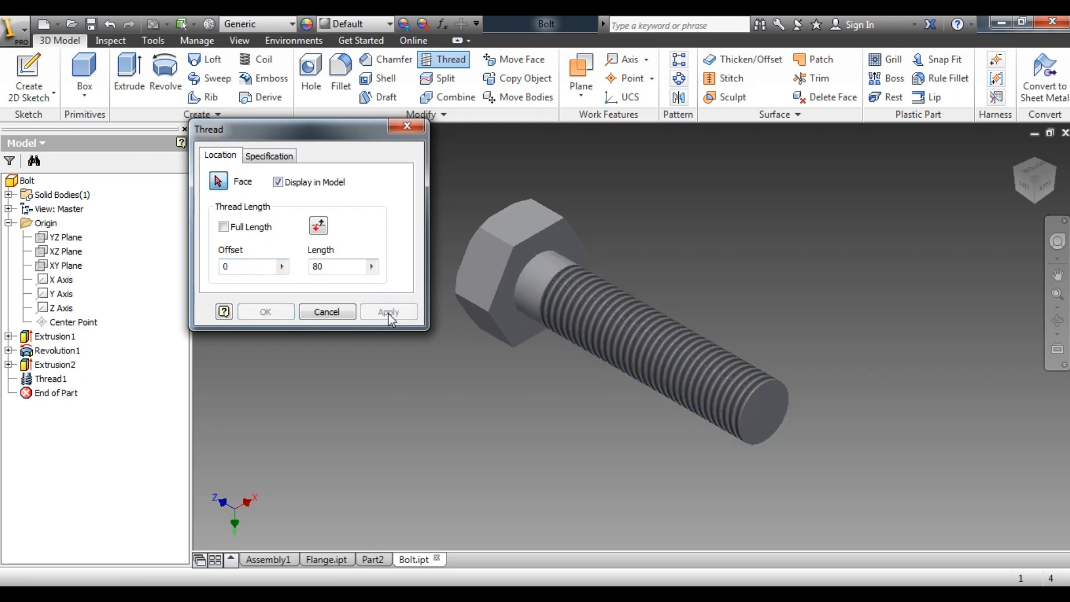
left_click(407, 125)
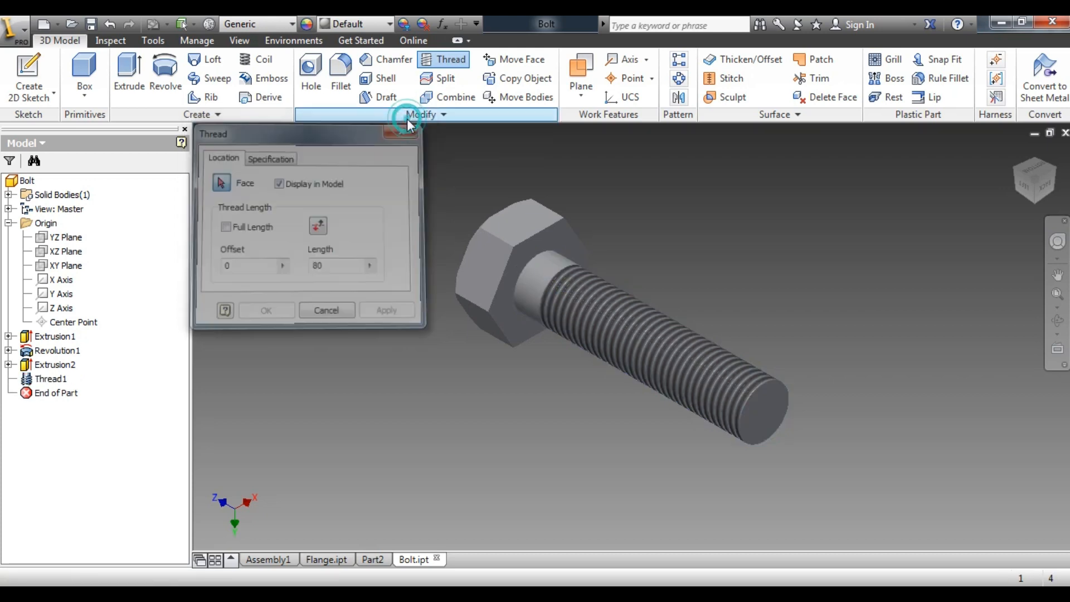
Assign the material Steel, Mild to the bolt in its iProperties
left_click(1024, 187)
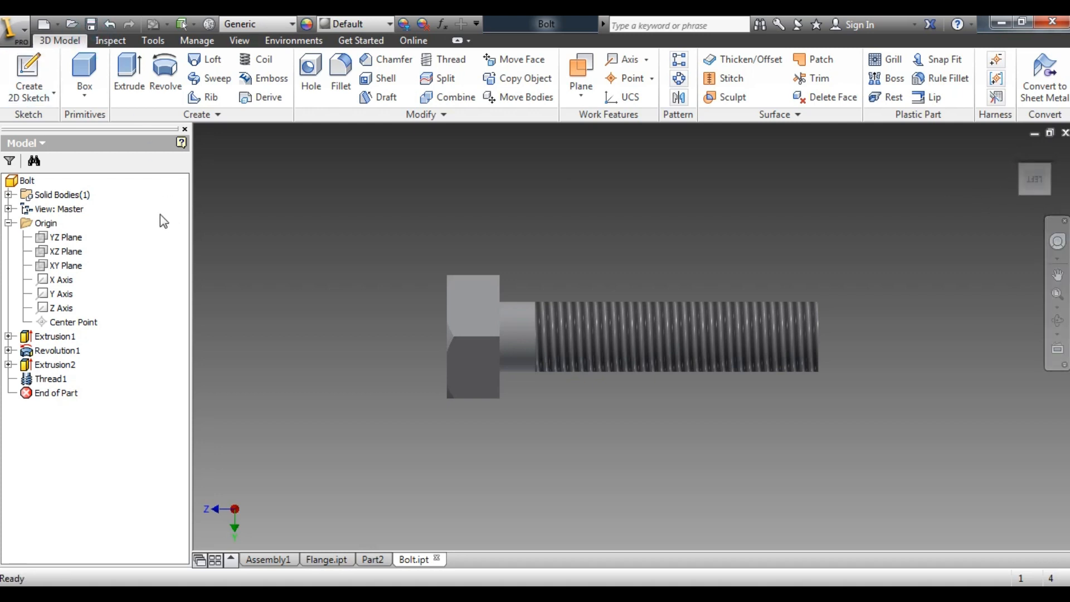
left_click(22, 182)
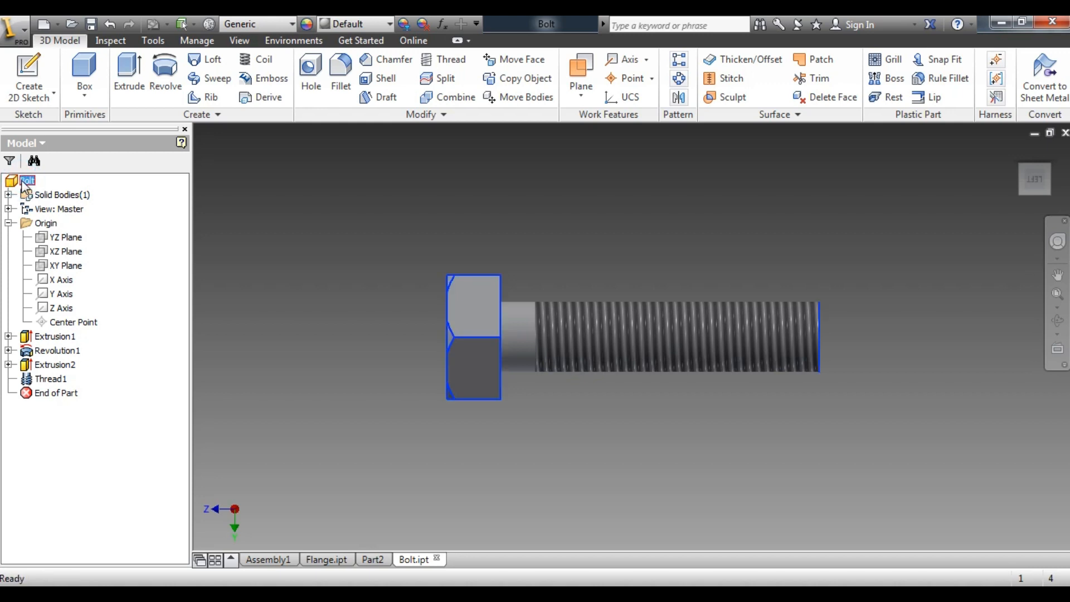
right_click(24, 186)
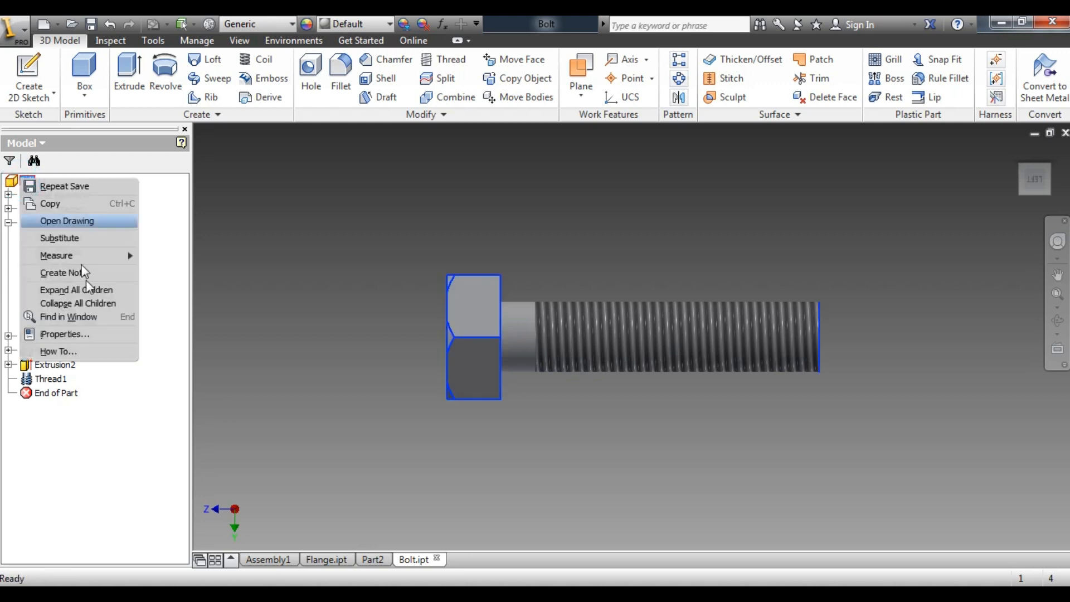
left_click(81, 334)
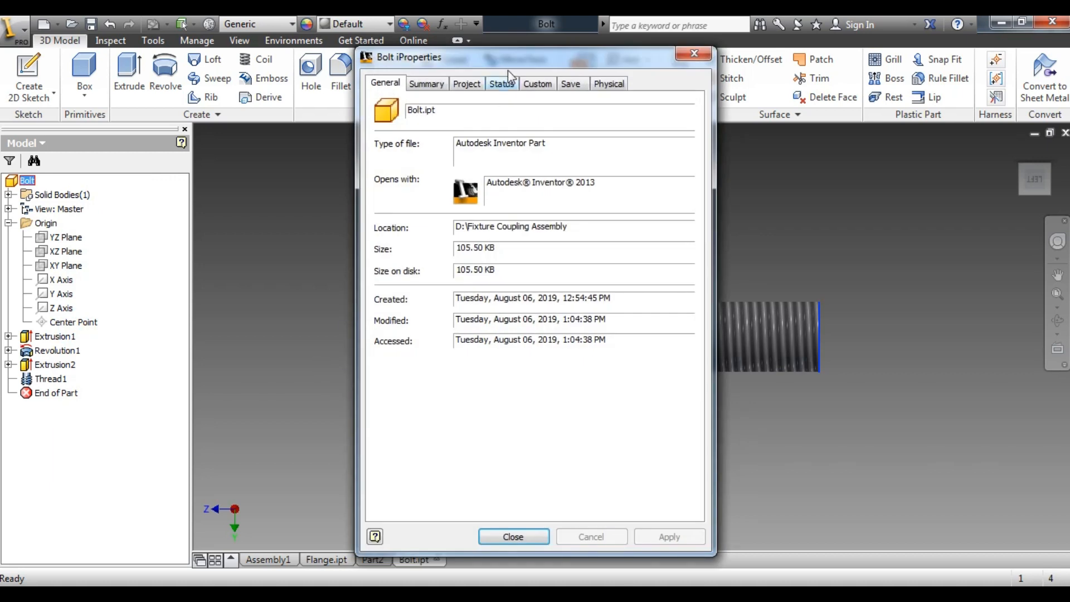
left_click(607, 85)
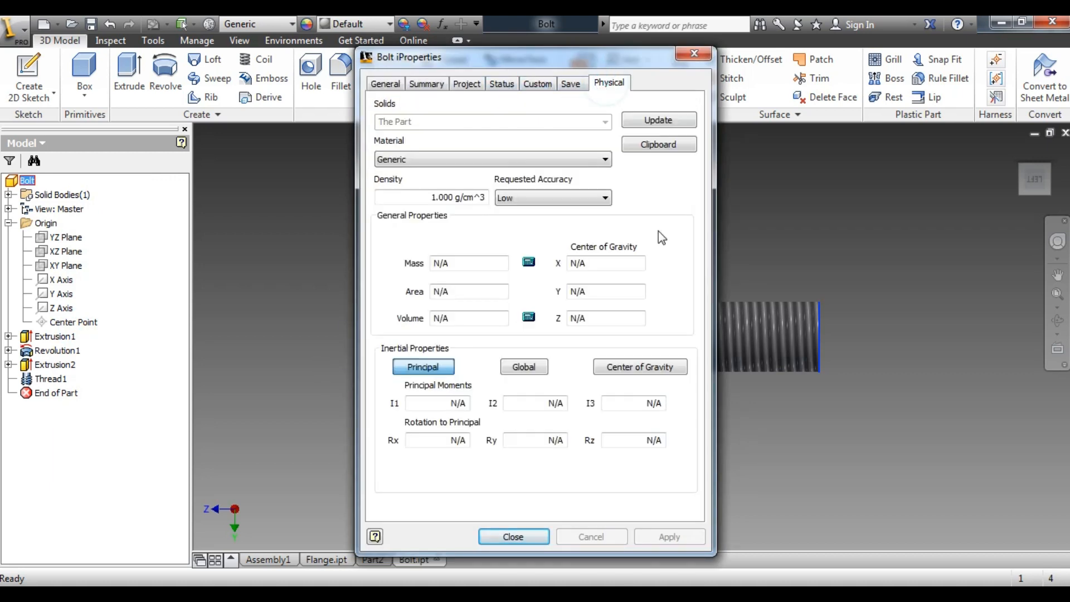
left_click(520, 162)
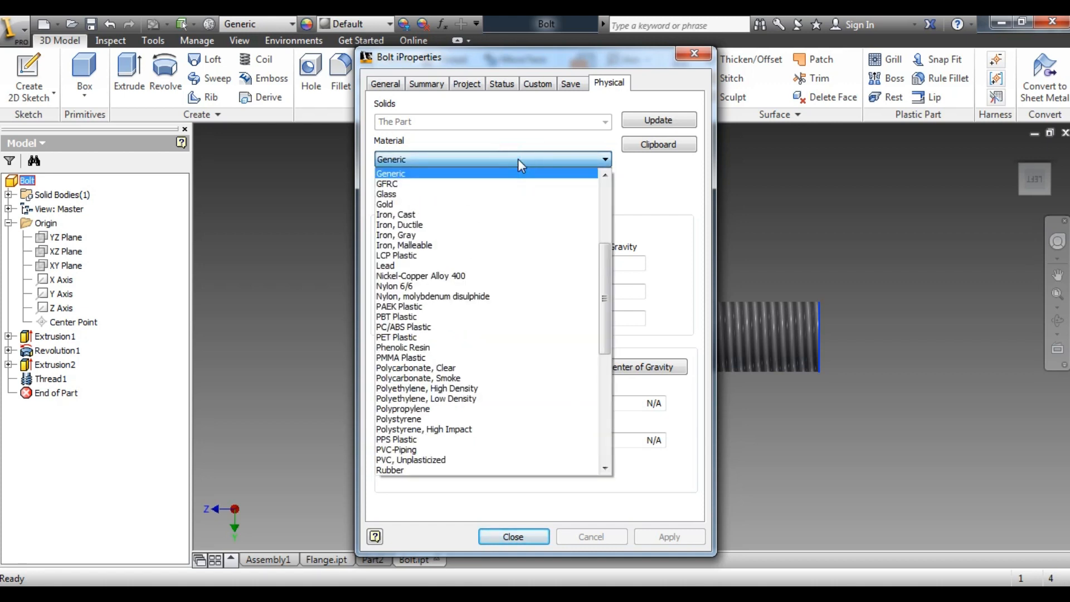
left_click_drag(603, 278, 601, 390)
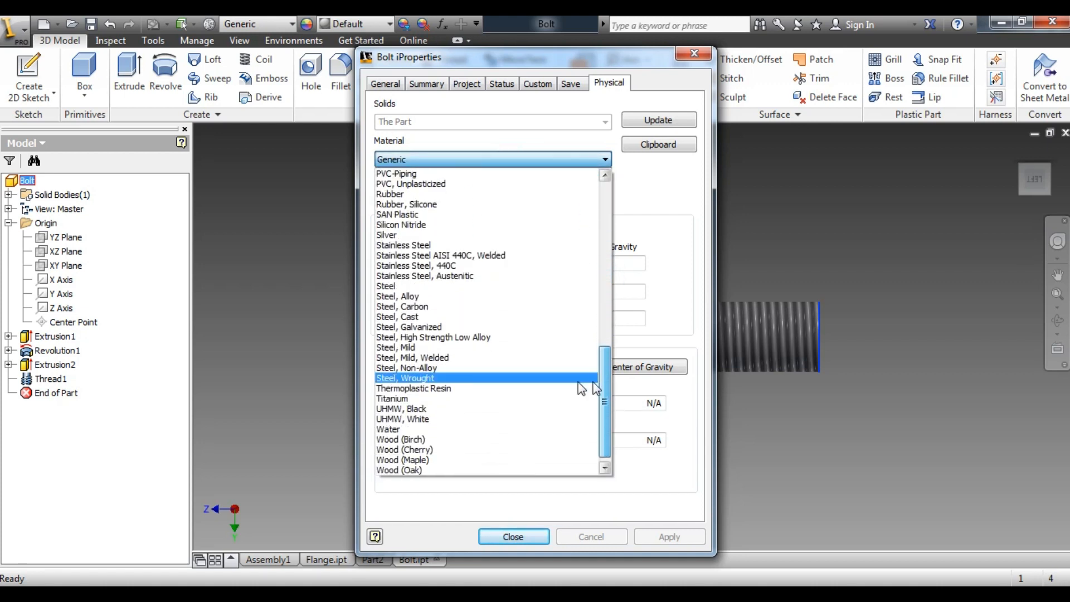
left_click(408, 348)
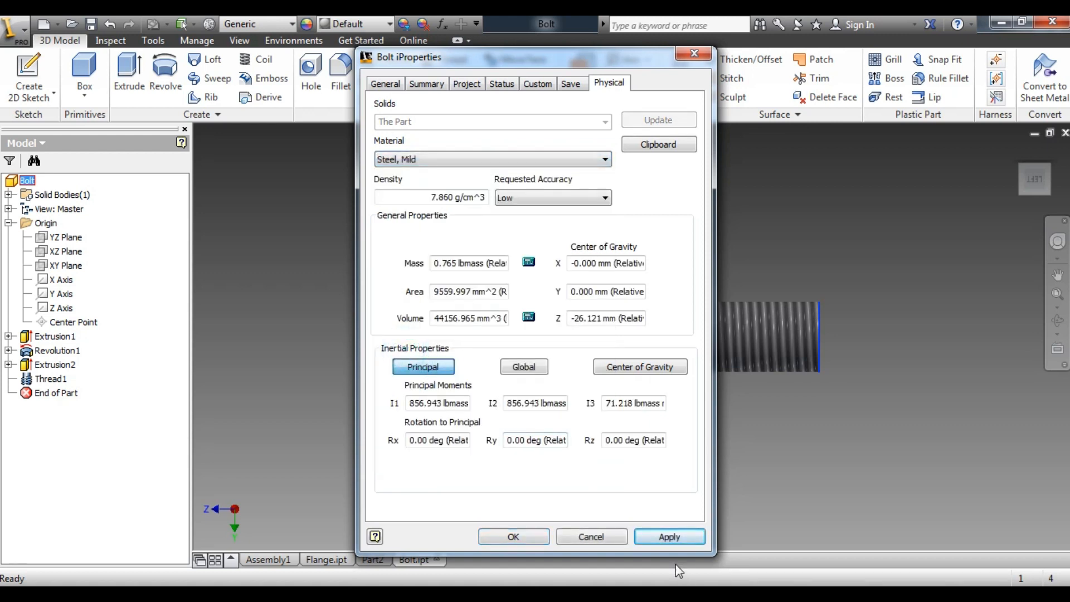
left_click(670, 538)
left_click(504, 536)
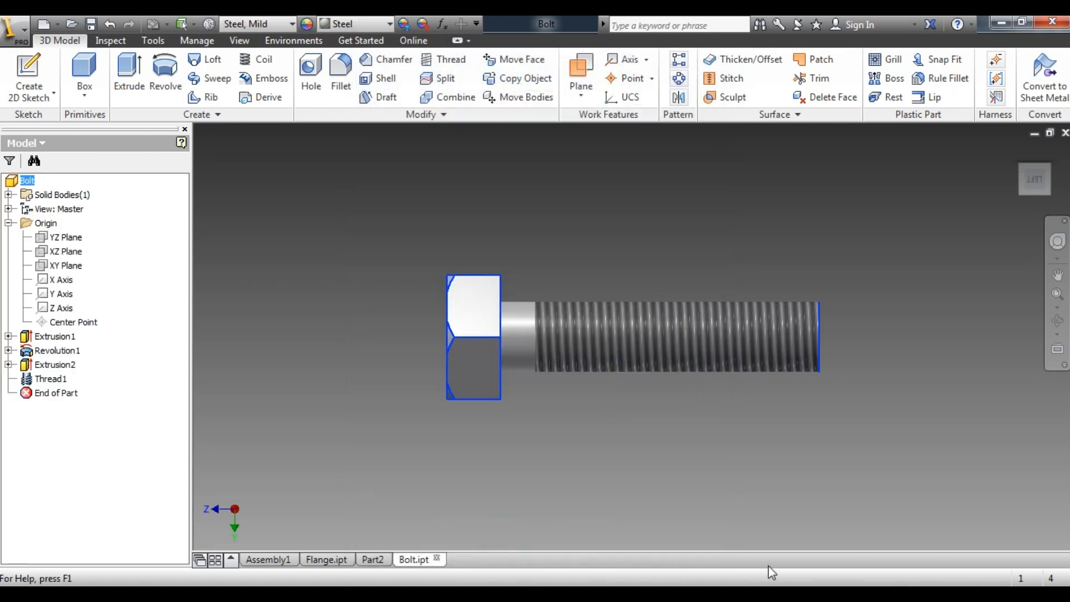
left_click(1048, 169)
left_click(868, 275)
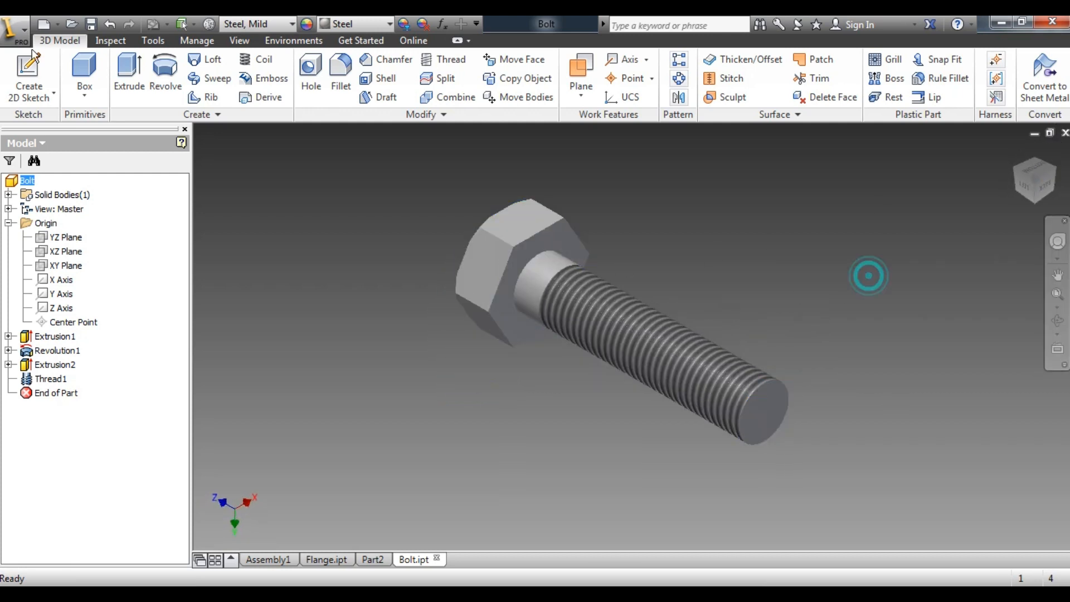